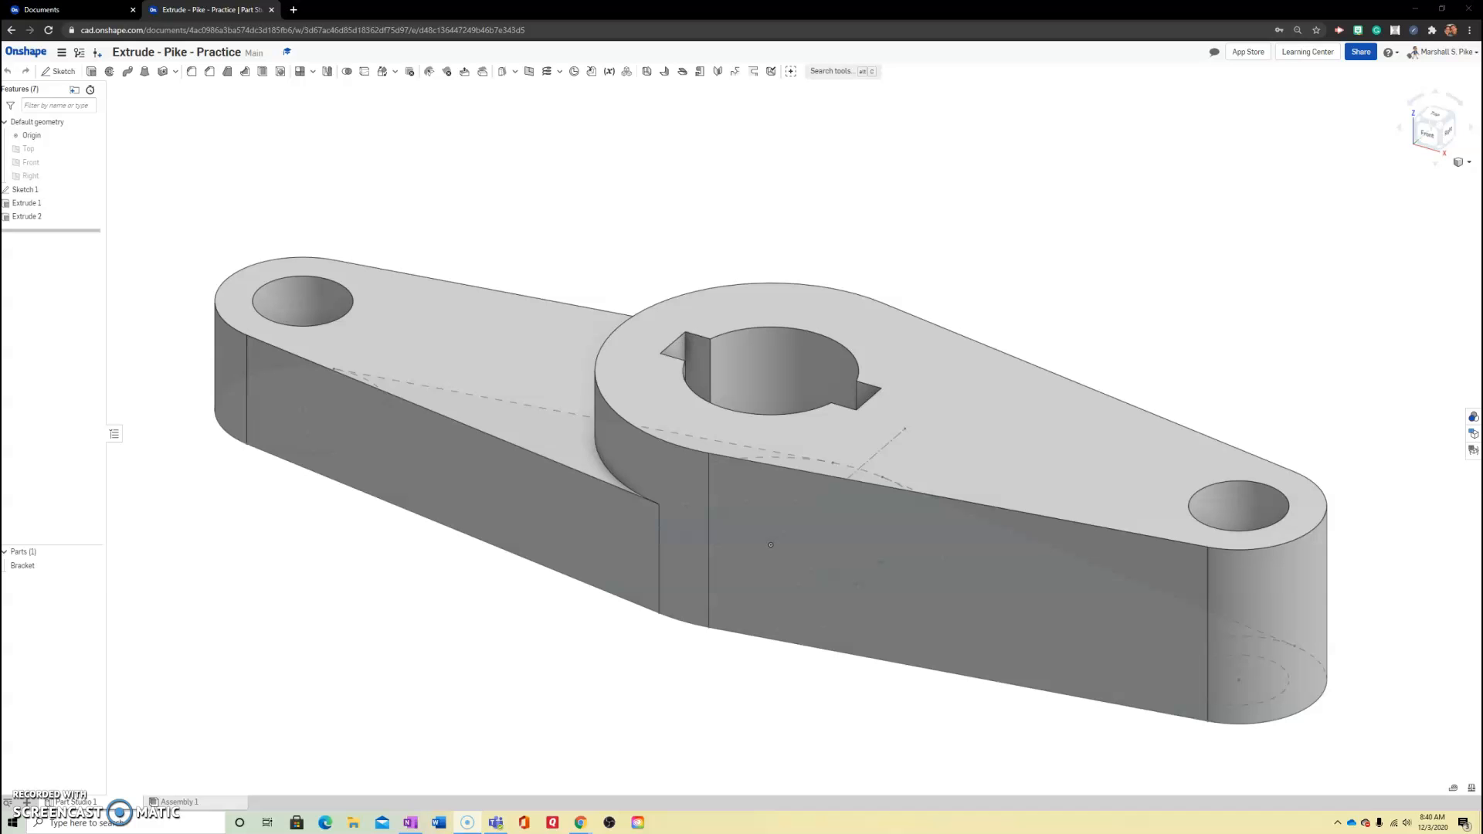
right_click_drag(1092, 288, 1078, 249)
key("shift+7")
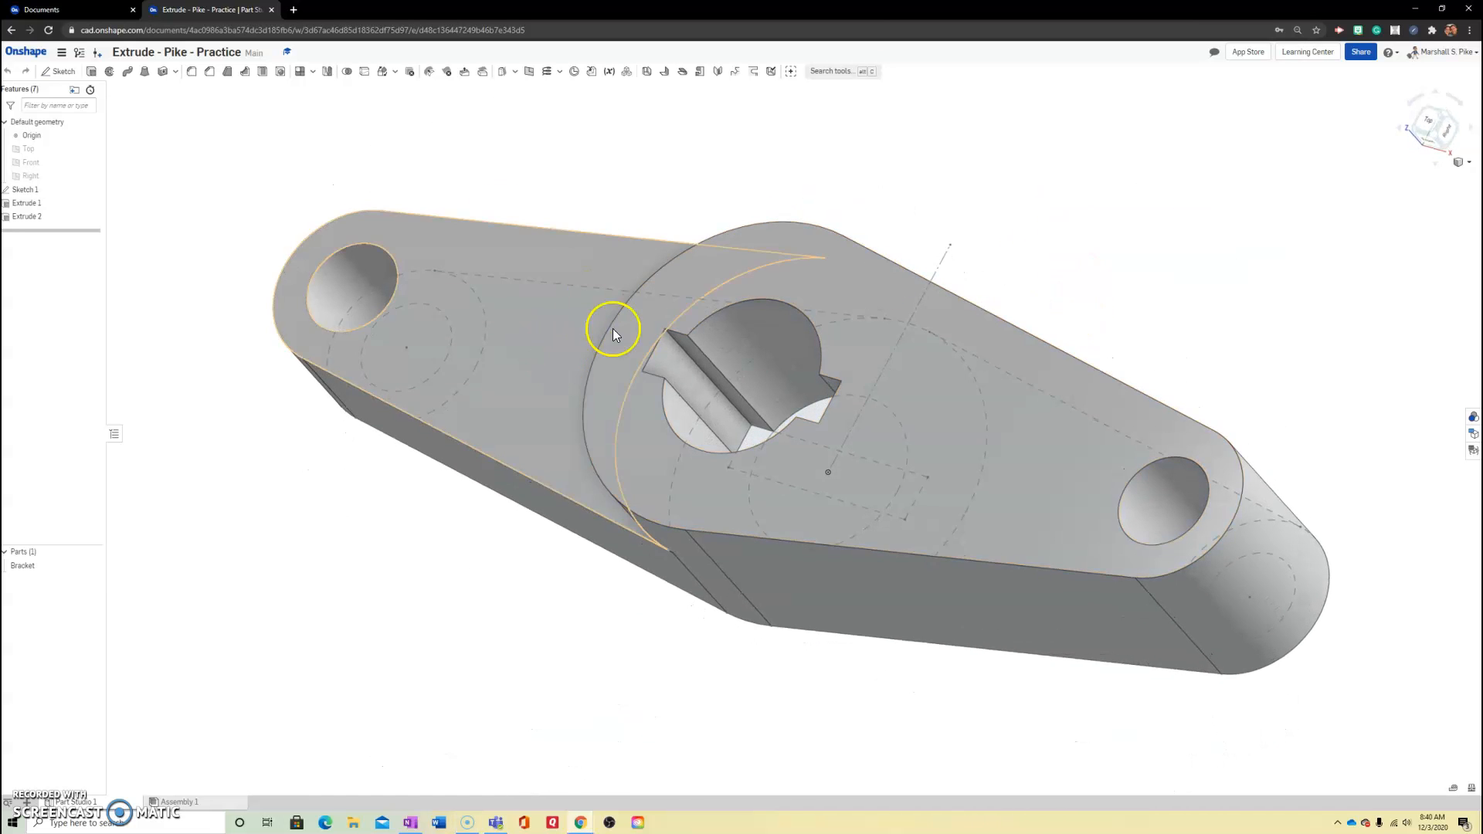
Create a new document in the Part Design certification folder, named "Extrude - " followed by the owner's surname
left_click(59, 10)
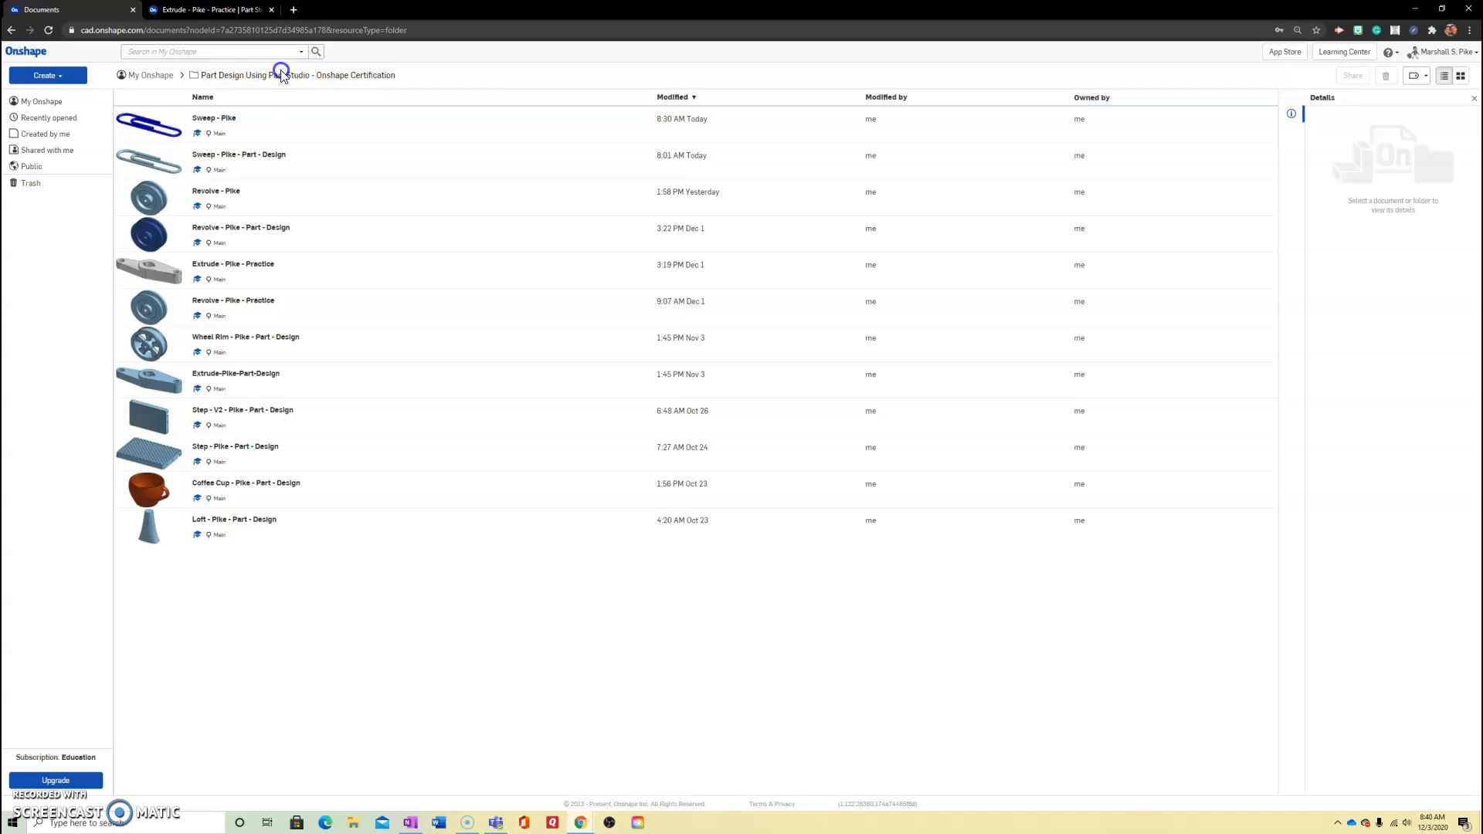
left_click(58, 77)
left_click(49, 95)
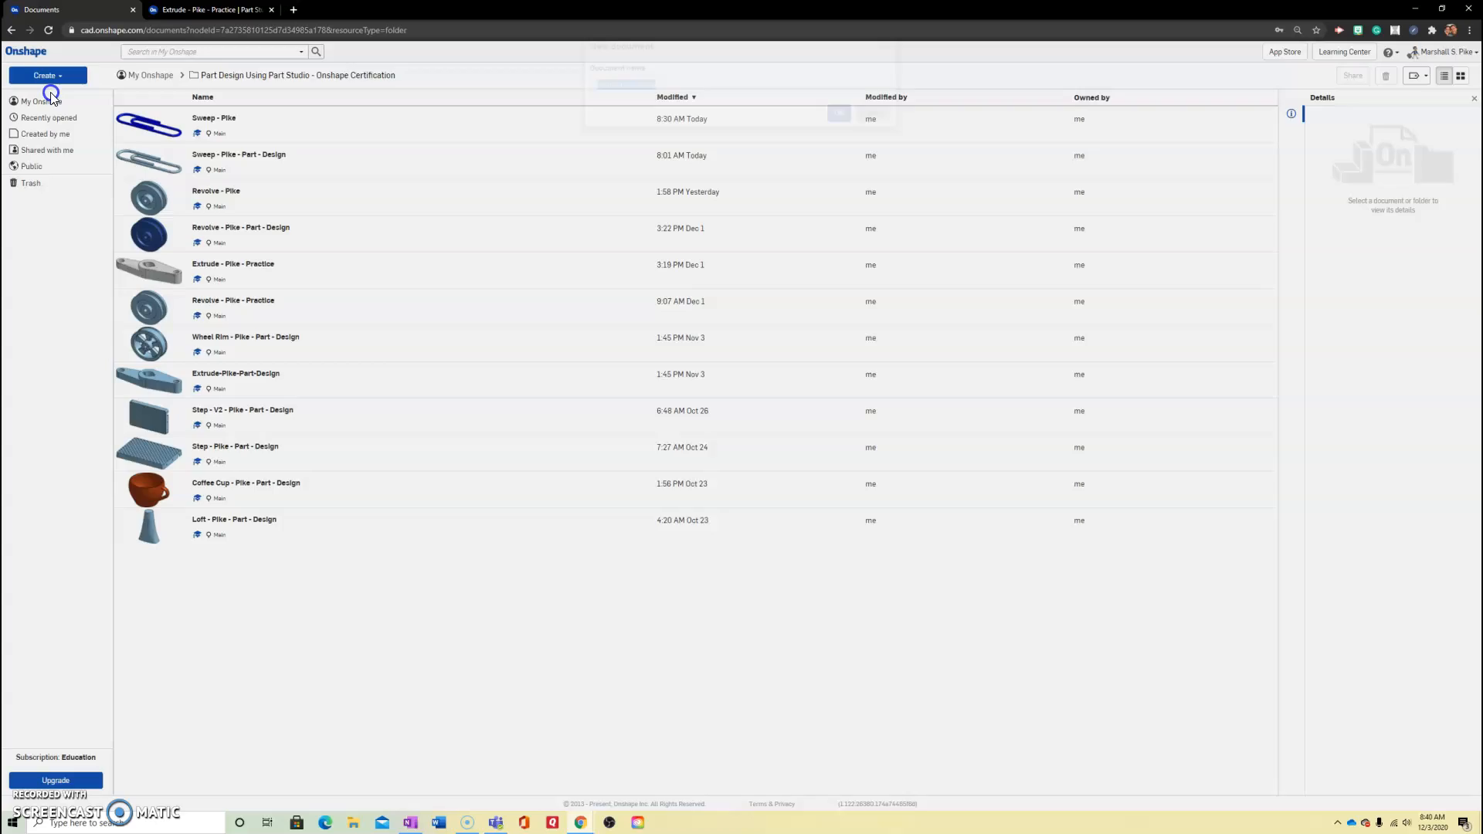
type("Extrude - Pike")
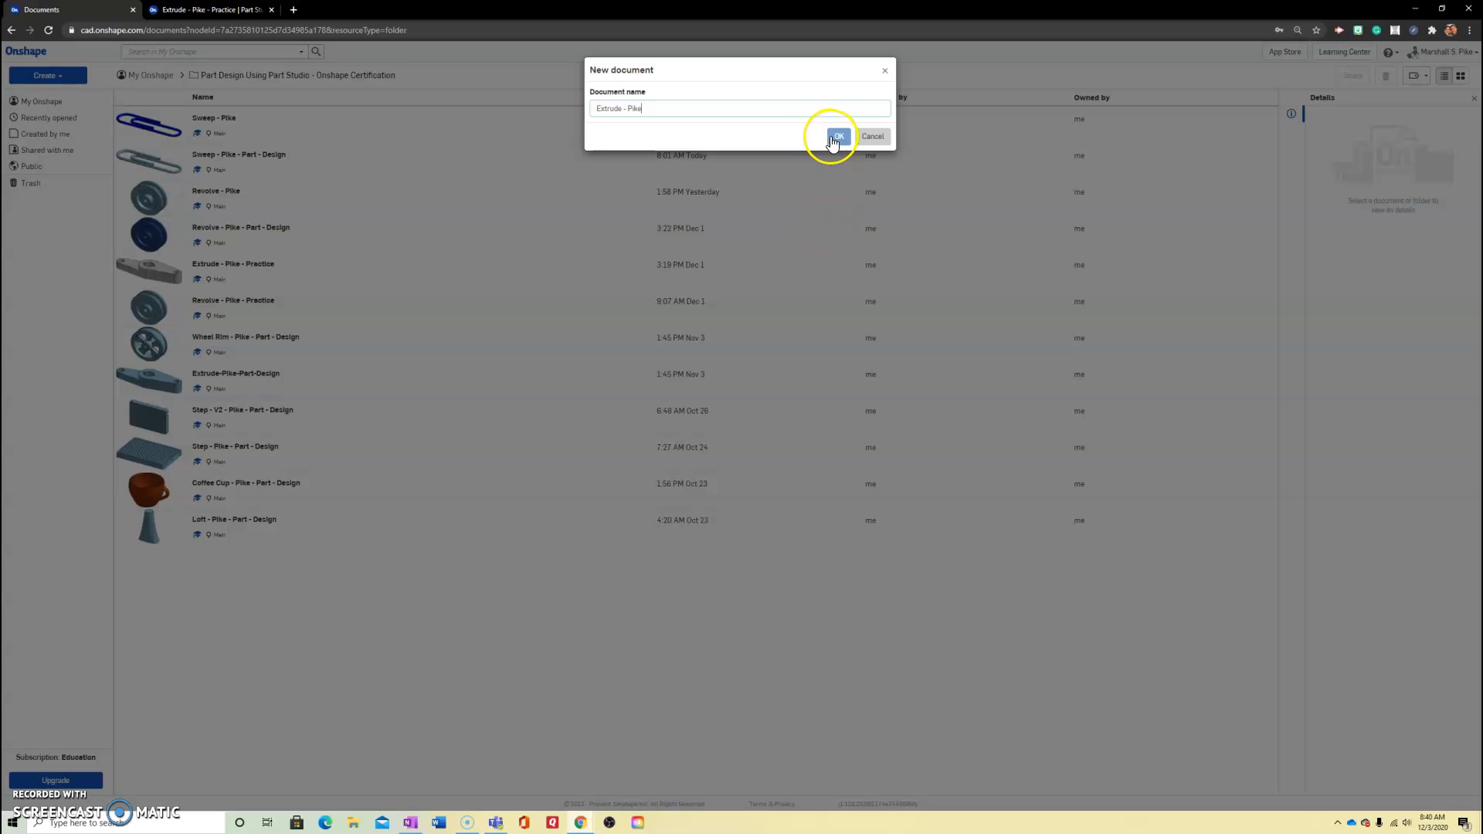
left_click(836, 138)
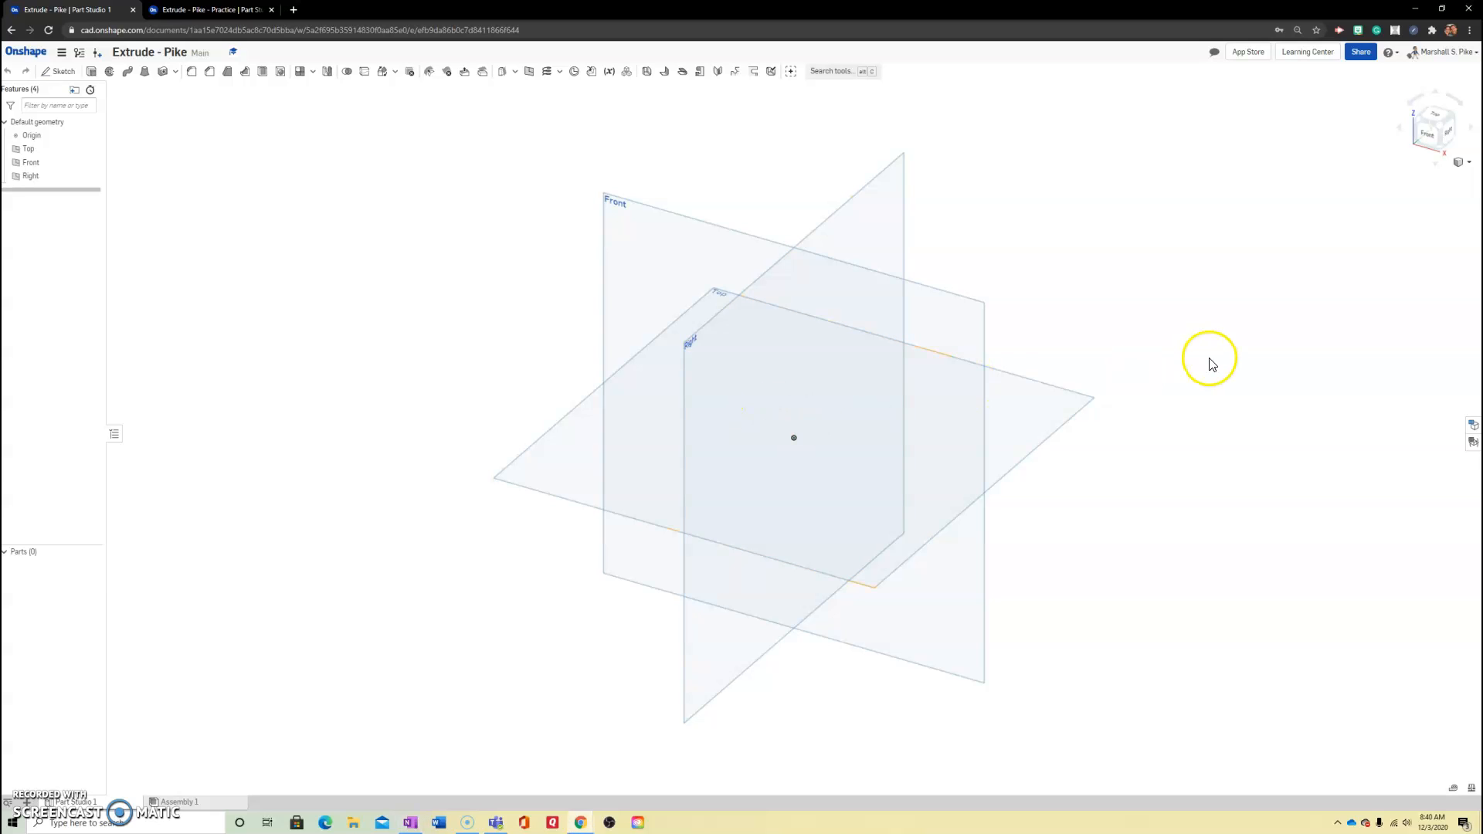
Start a new sketch on the Top plane and view it normal to the sketch plane
key("shift+s")
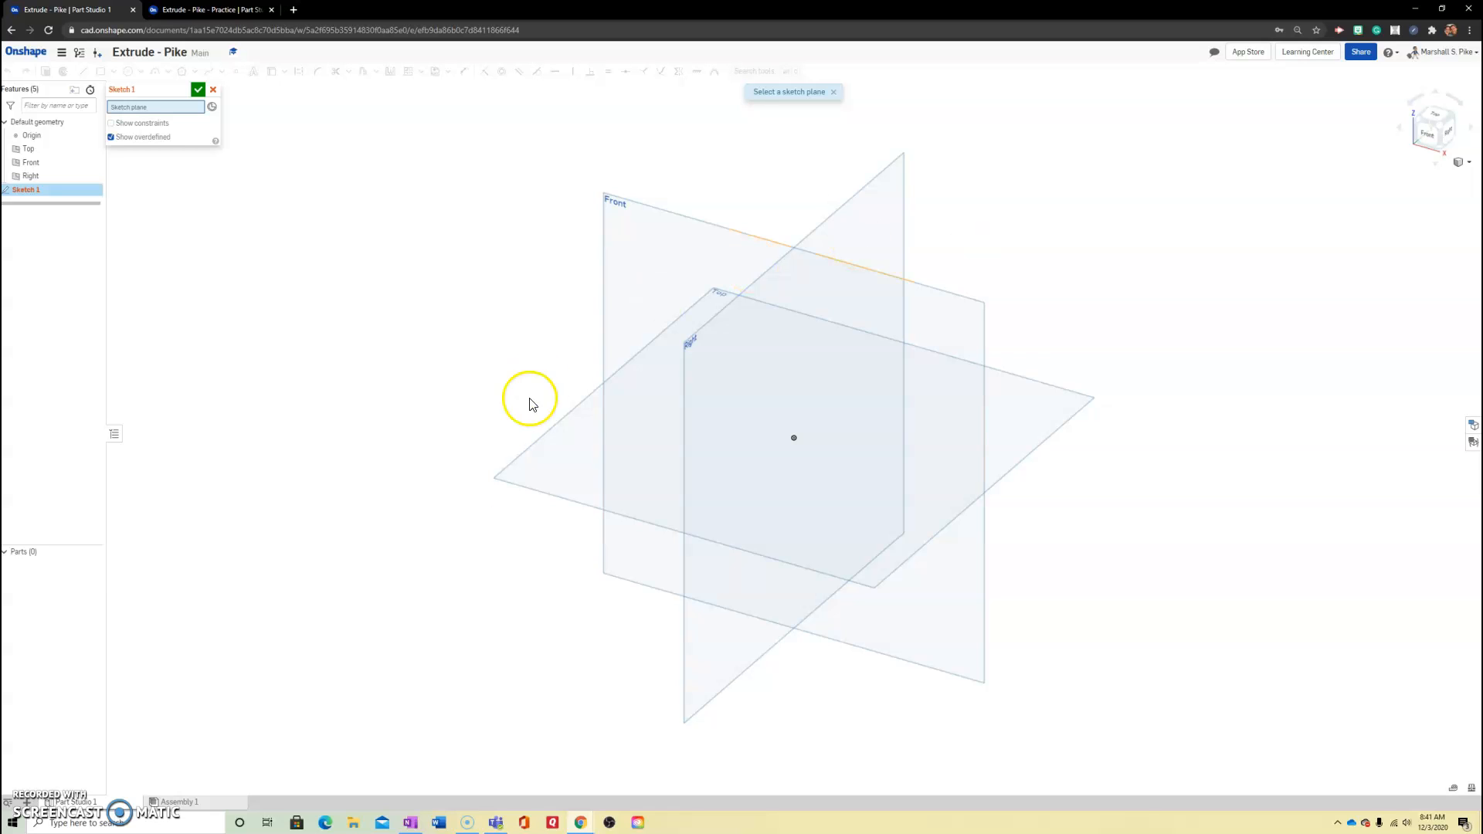
left_click(535, 487)
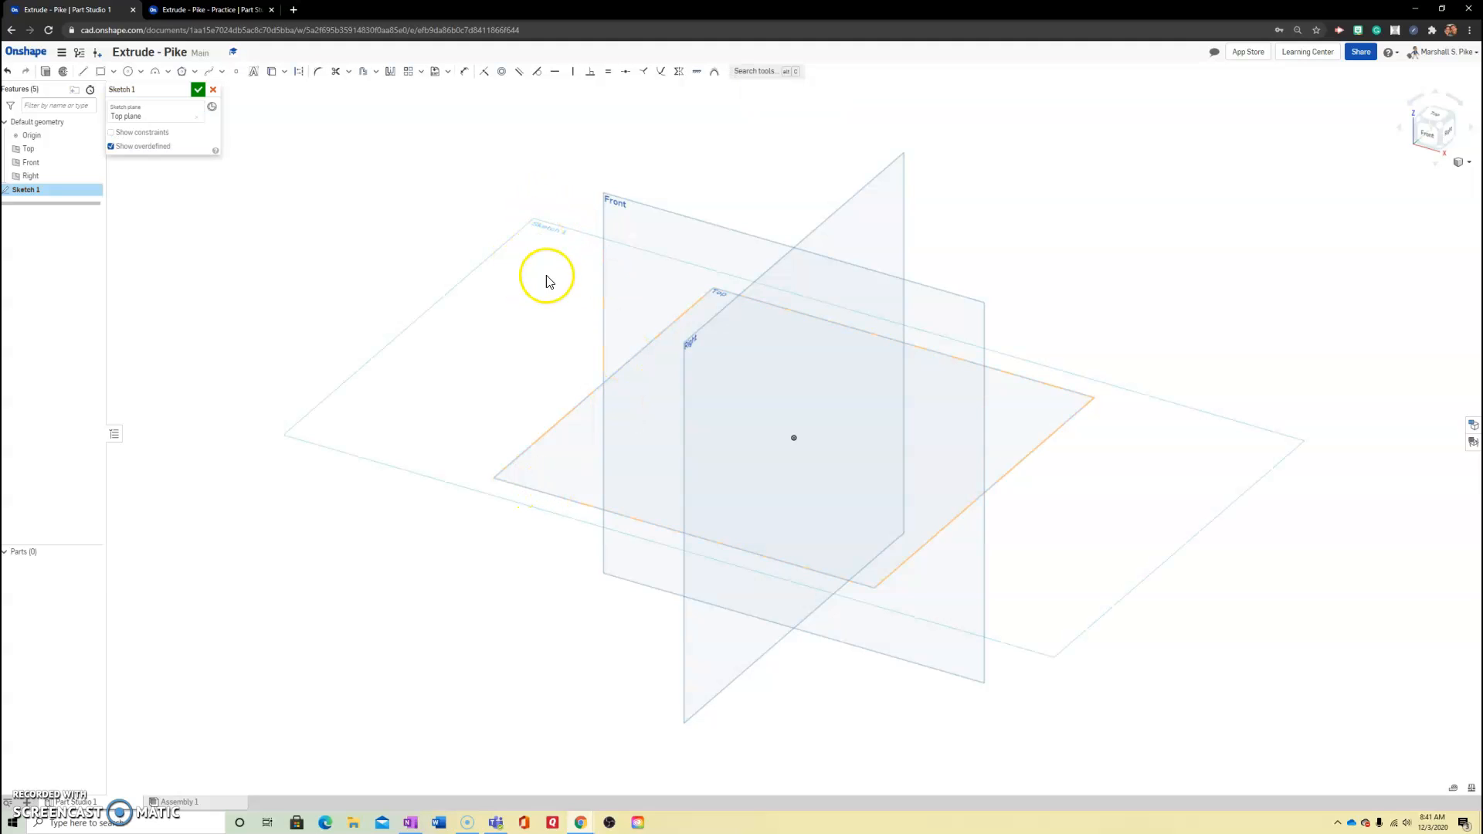
right_click(519, 319)
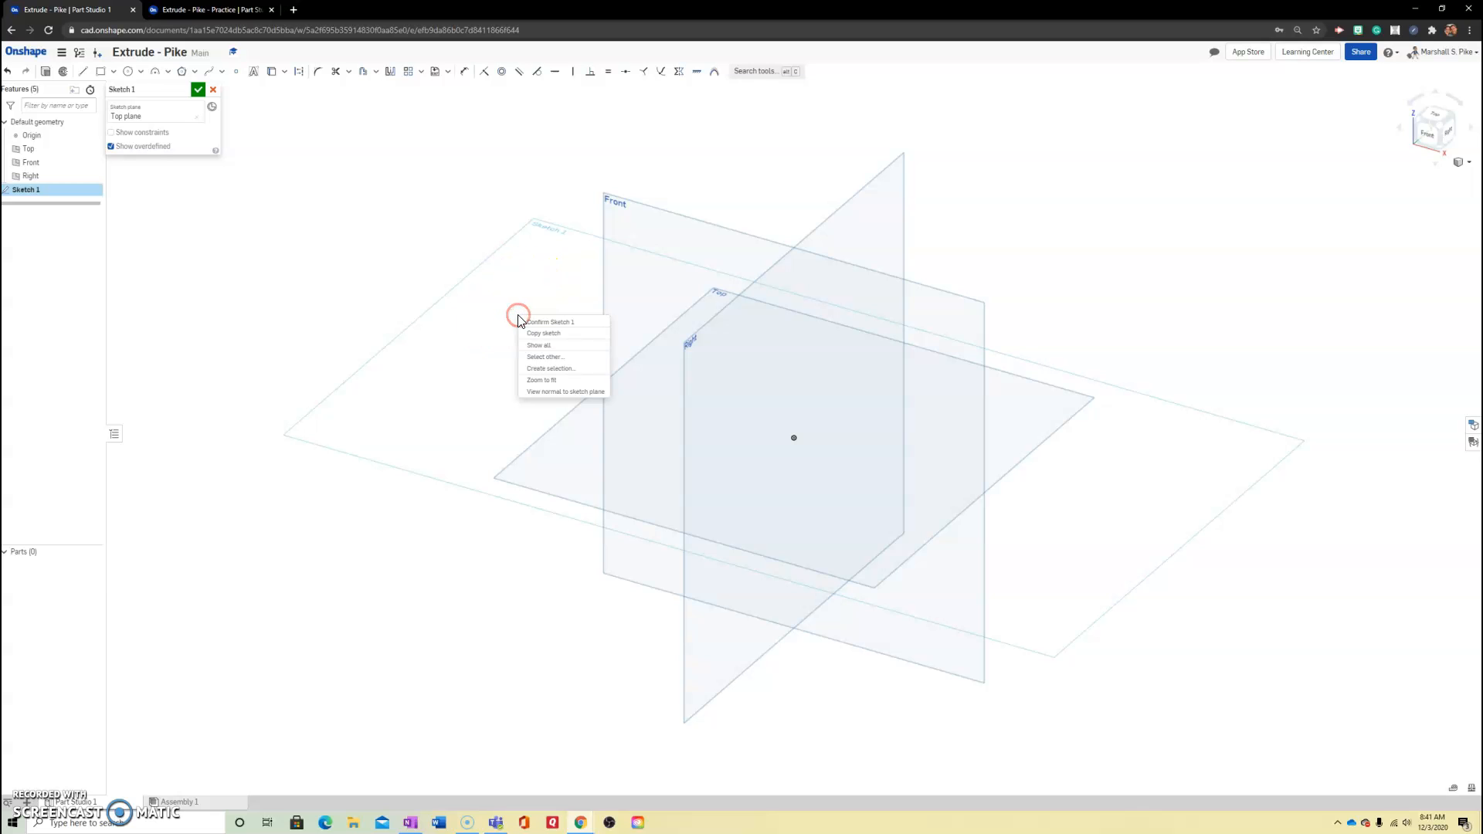
left_click(568, 391)
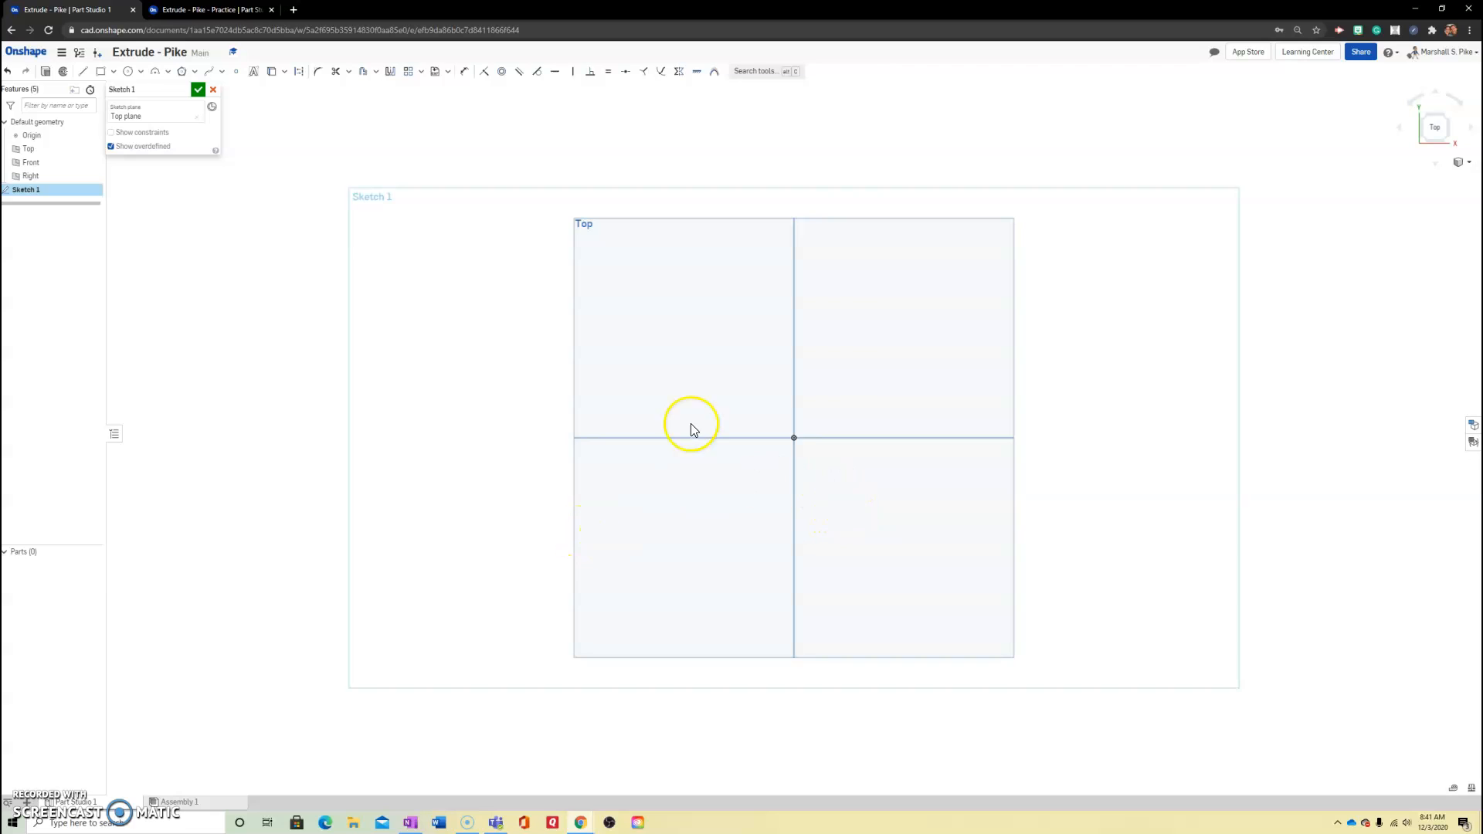
Set the workspace units to Millimeter for length and Kilogram for mass
key("c")
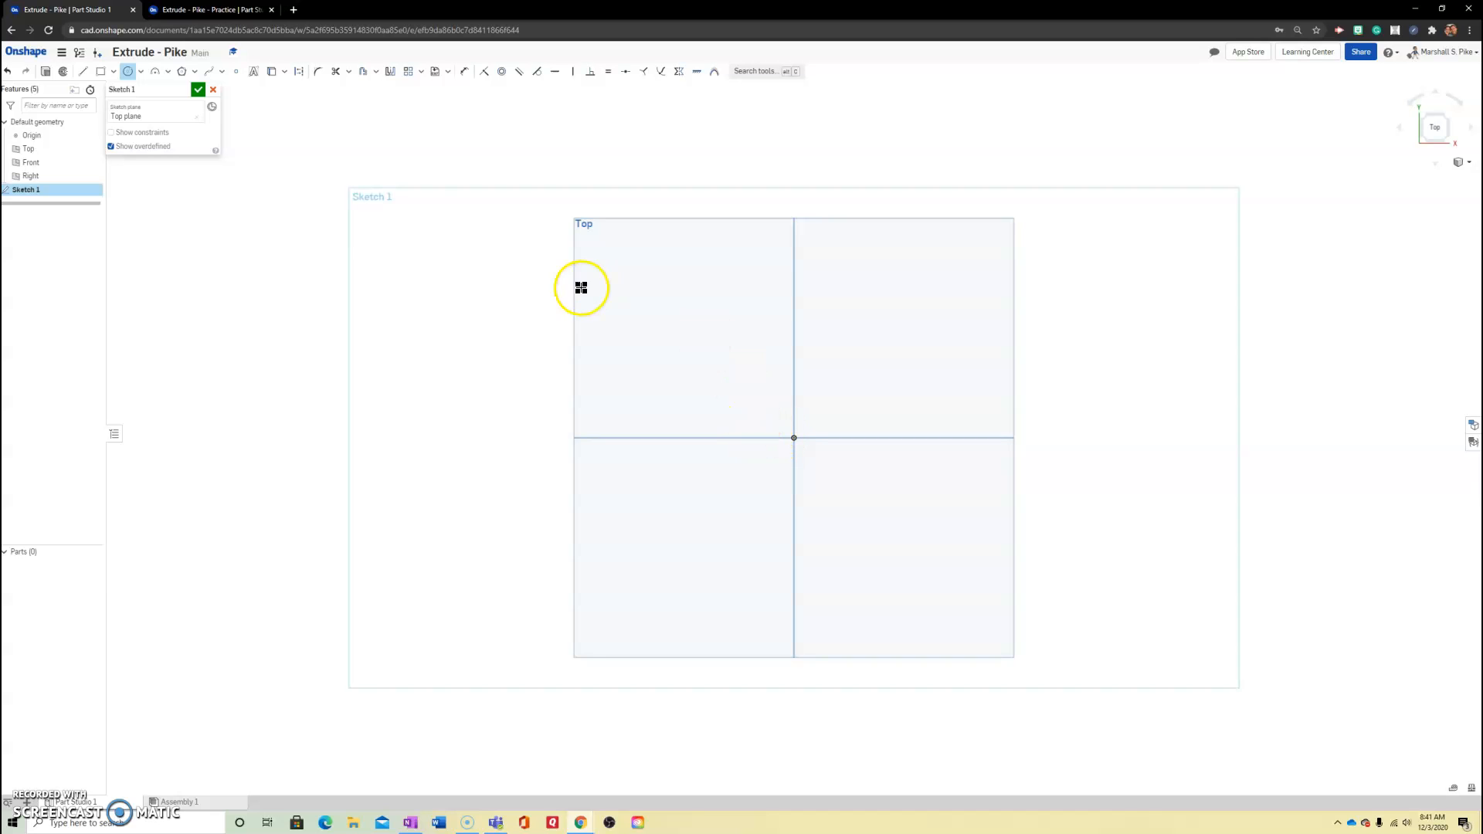
left_click(62, 52)
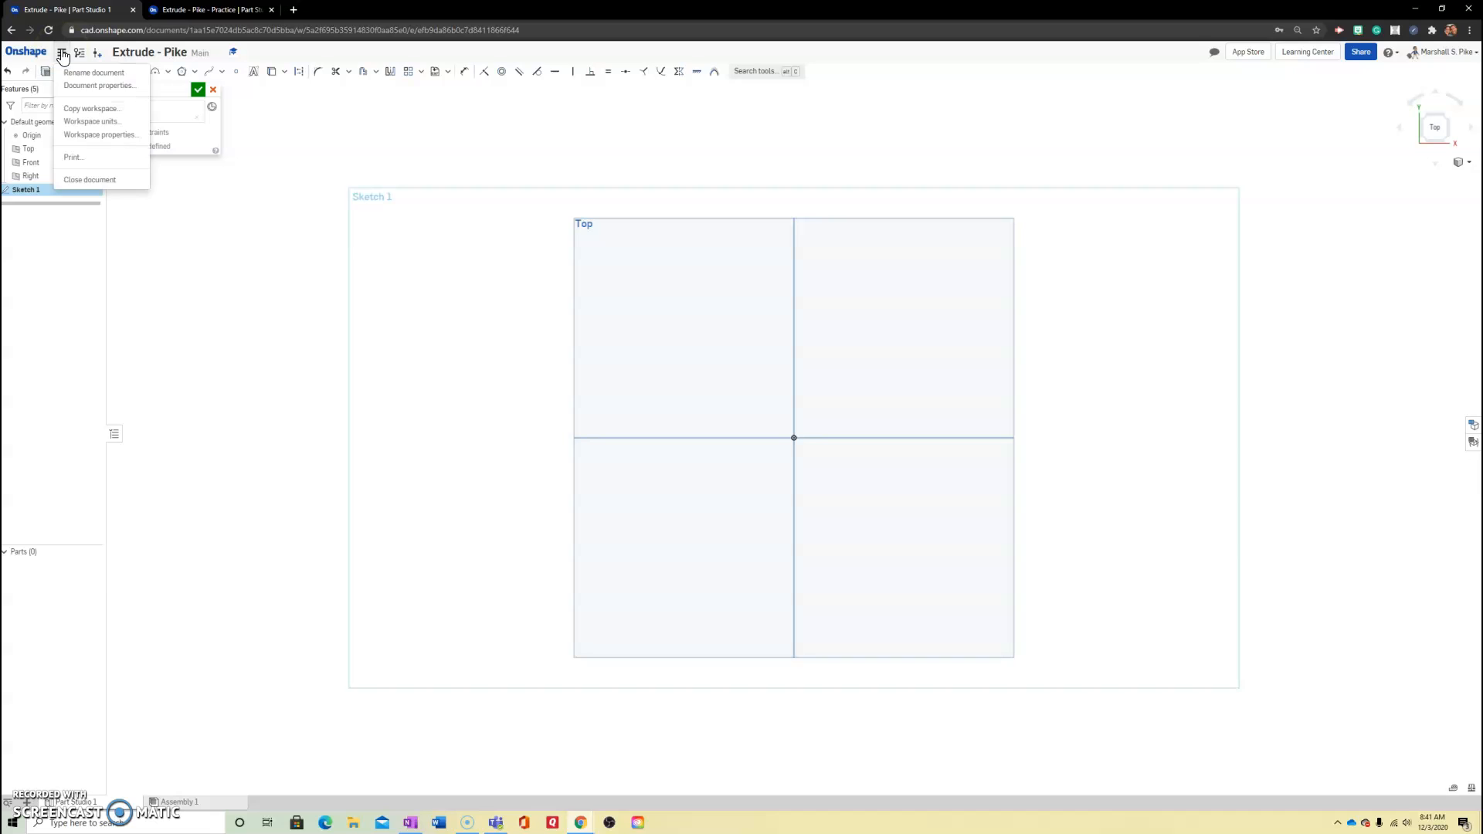
left_click(95, 122)
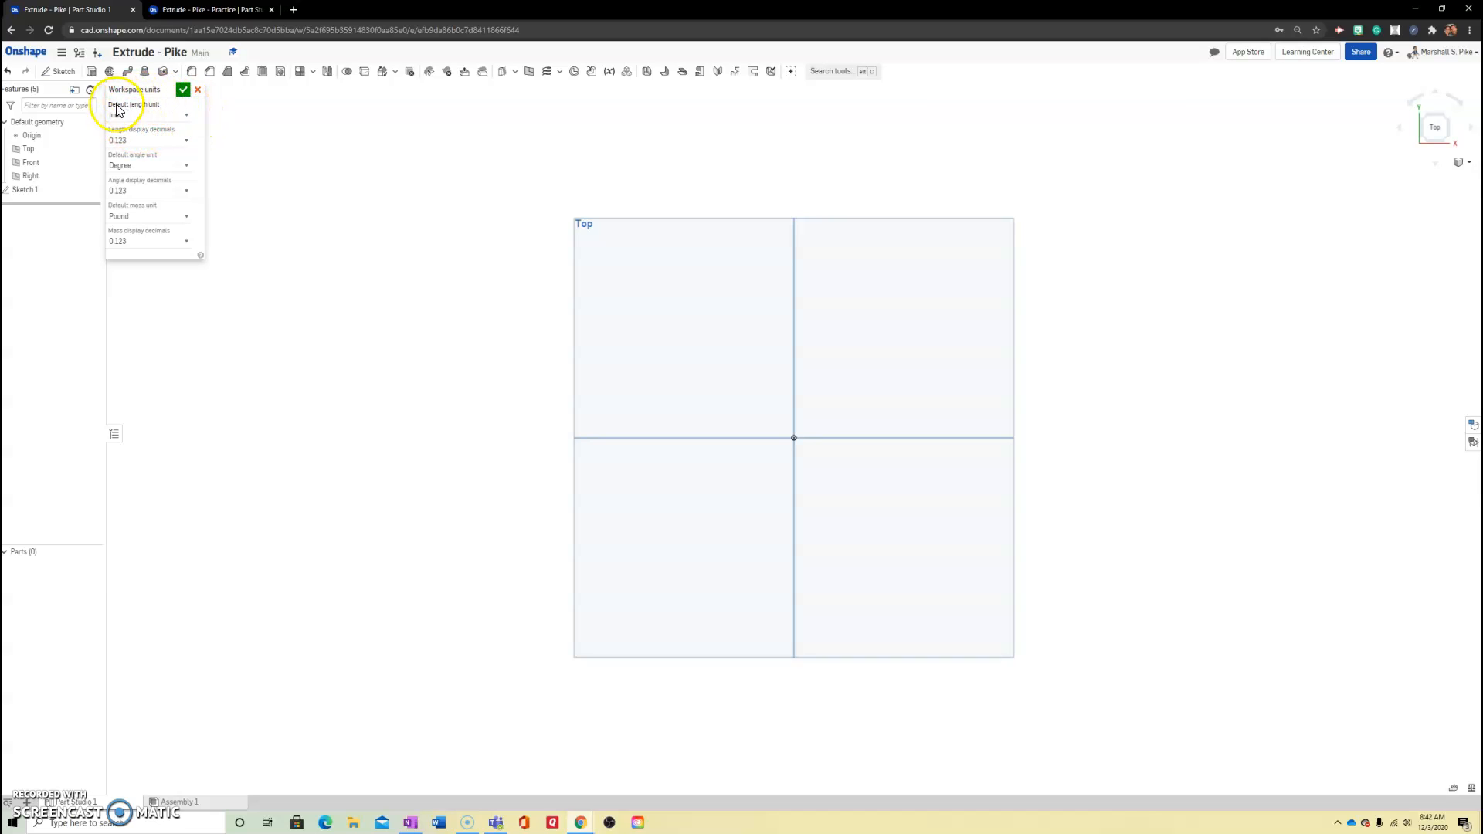
left_click(185, 116)
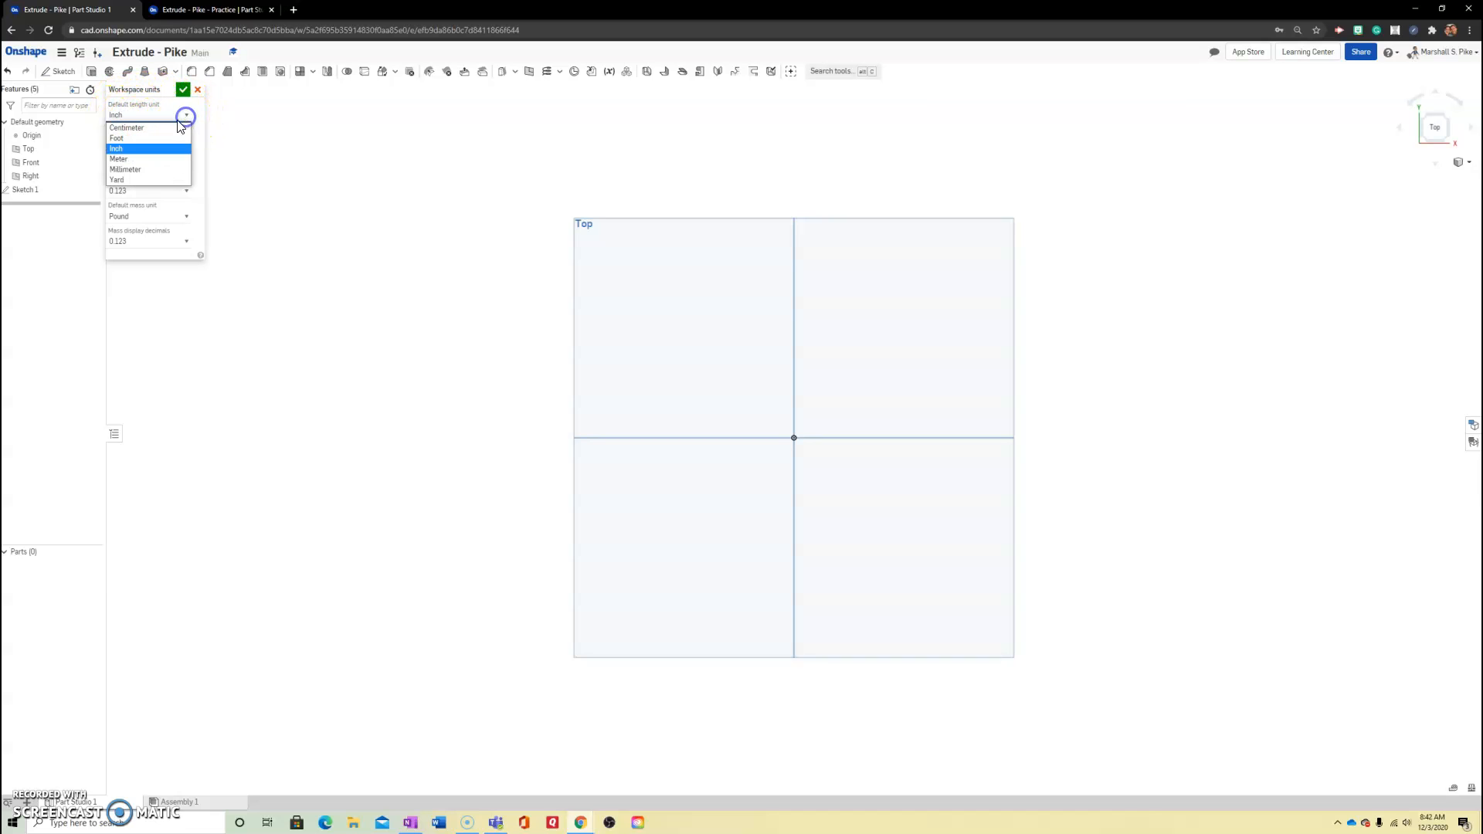
left_click(133, 170)
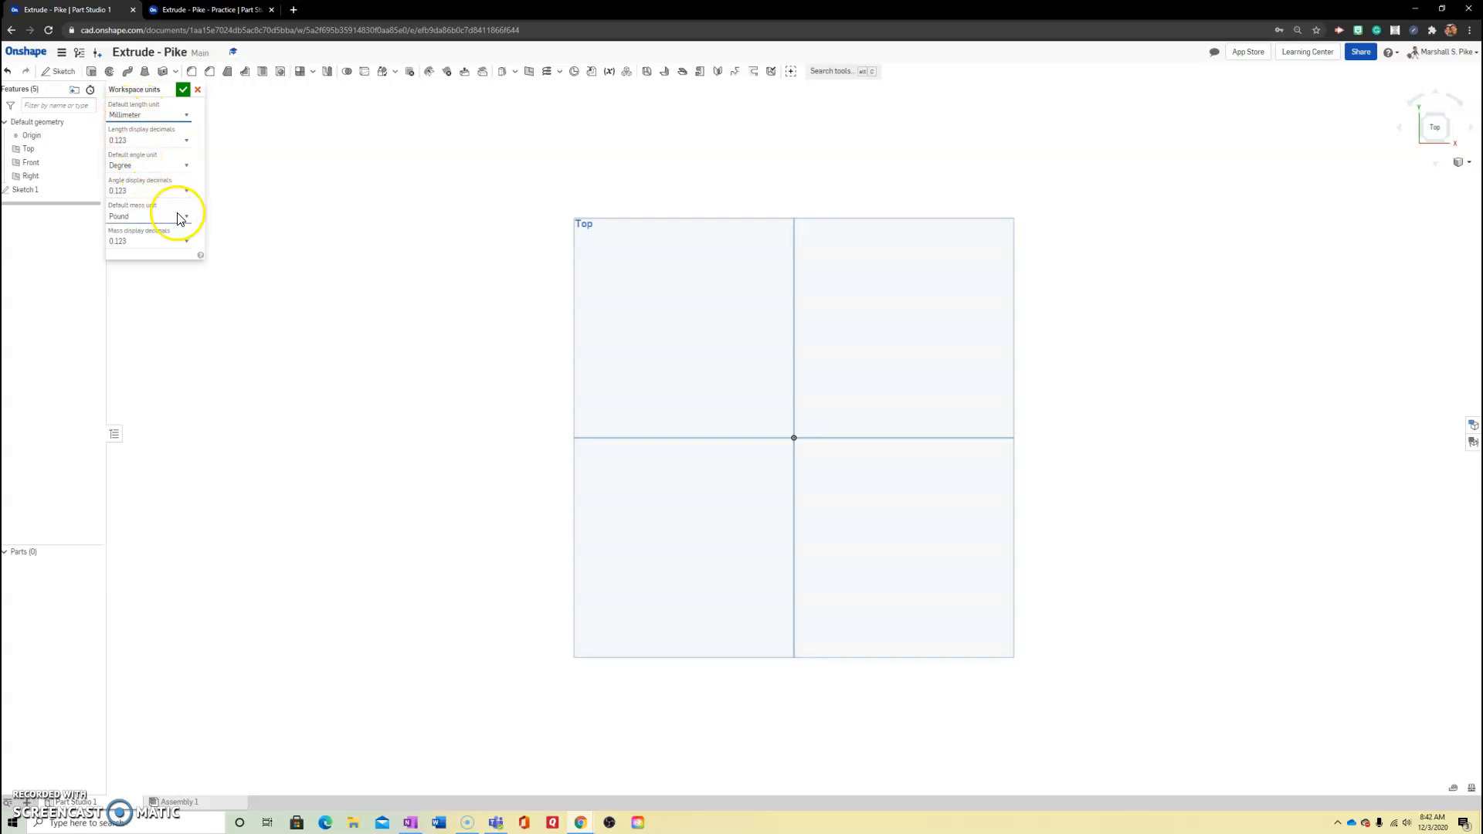
left_click(186, 216)
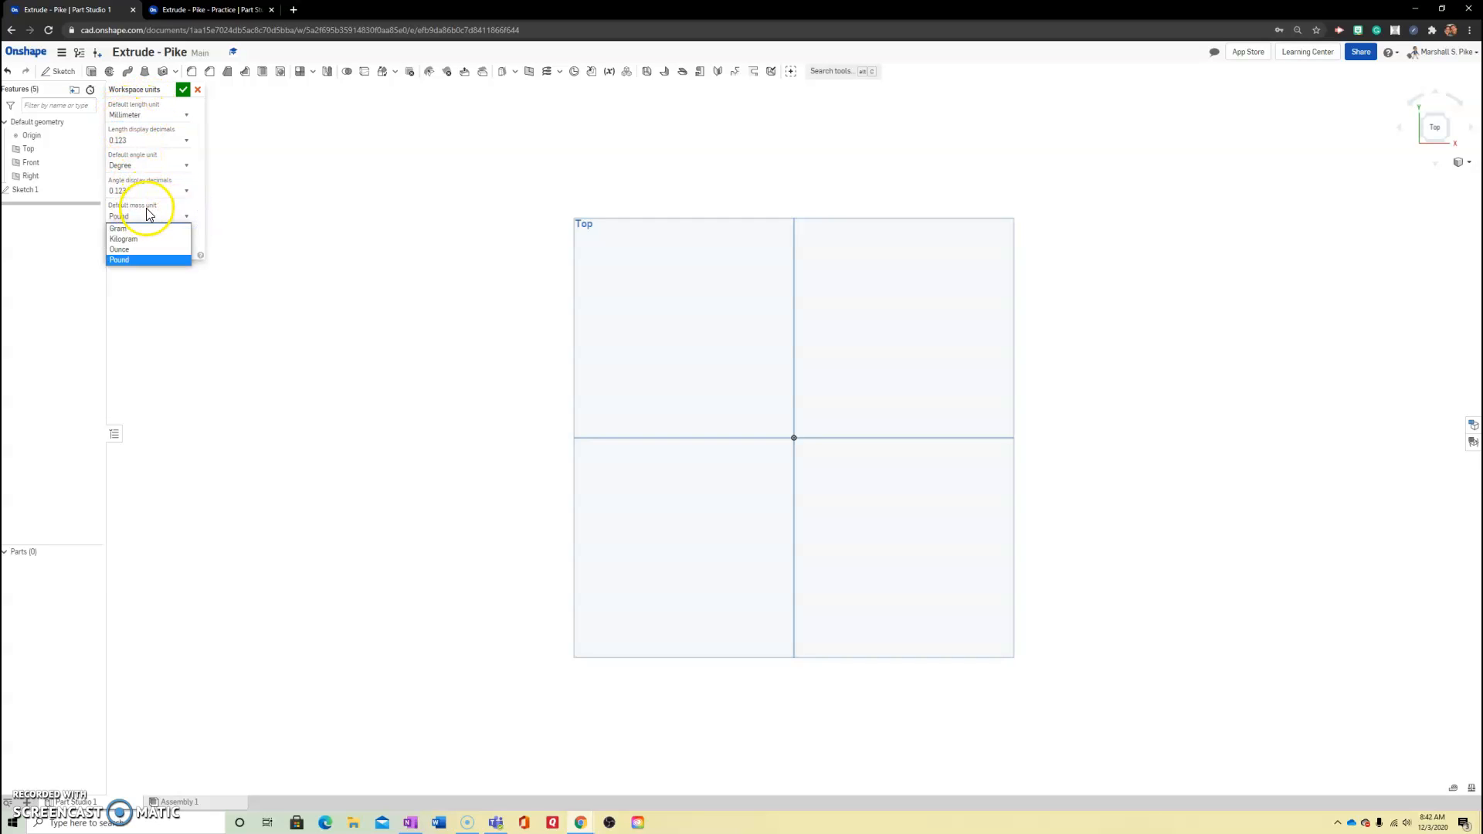
left_click(135, 239)
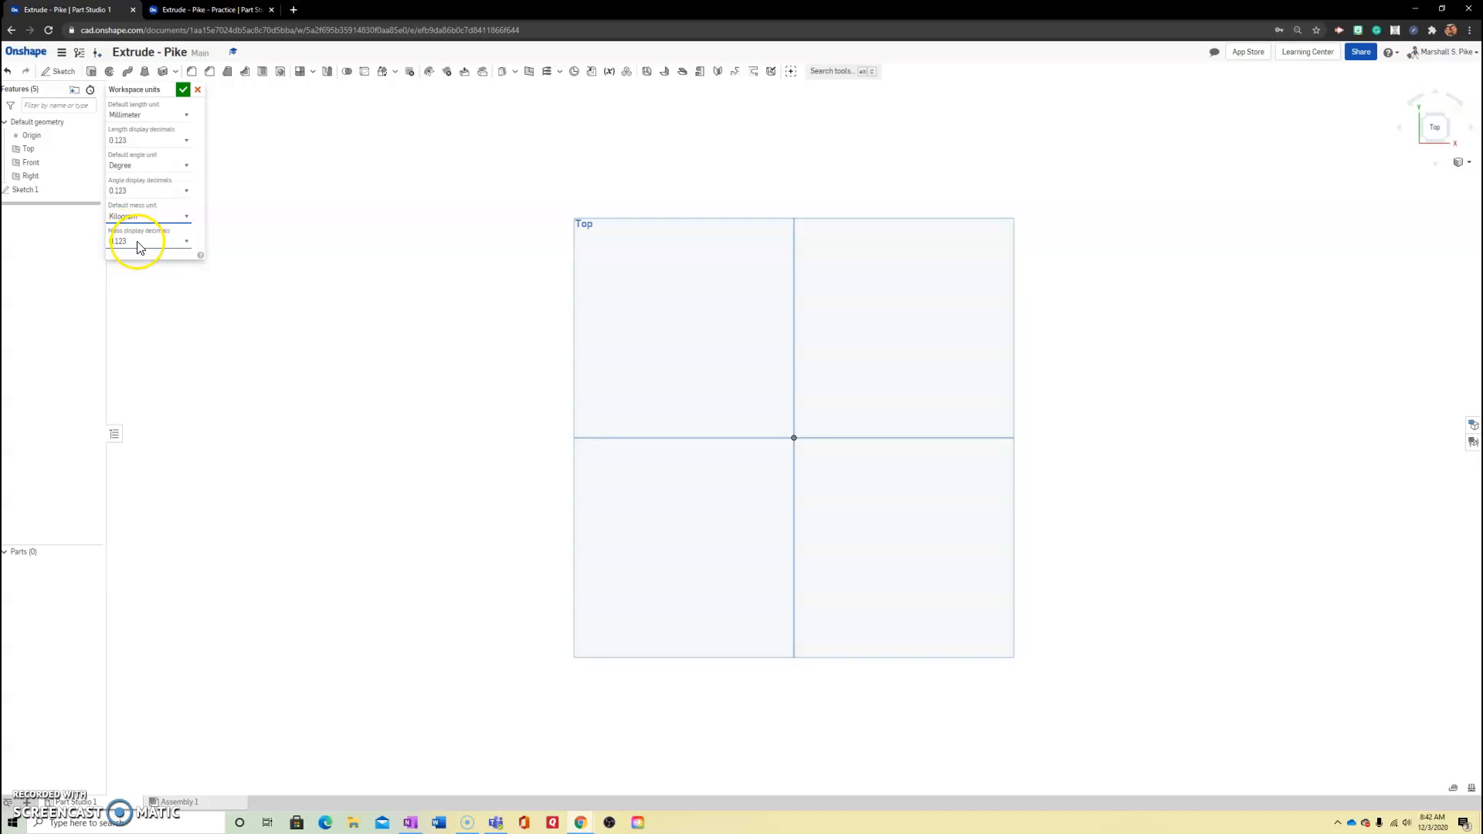
left_click(183, 90)
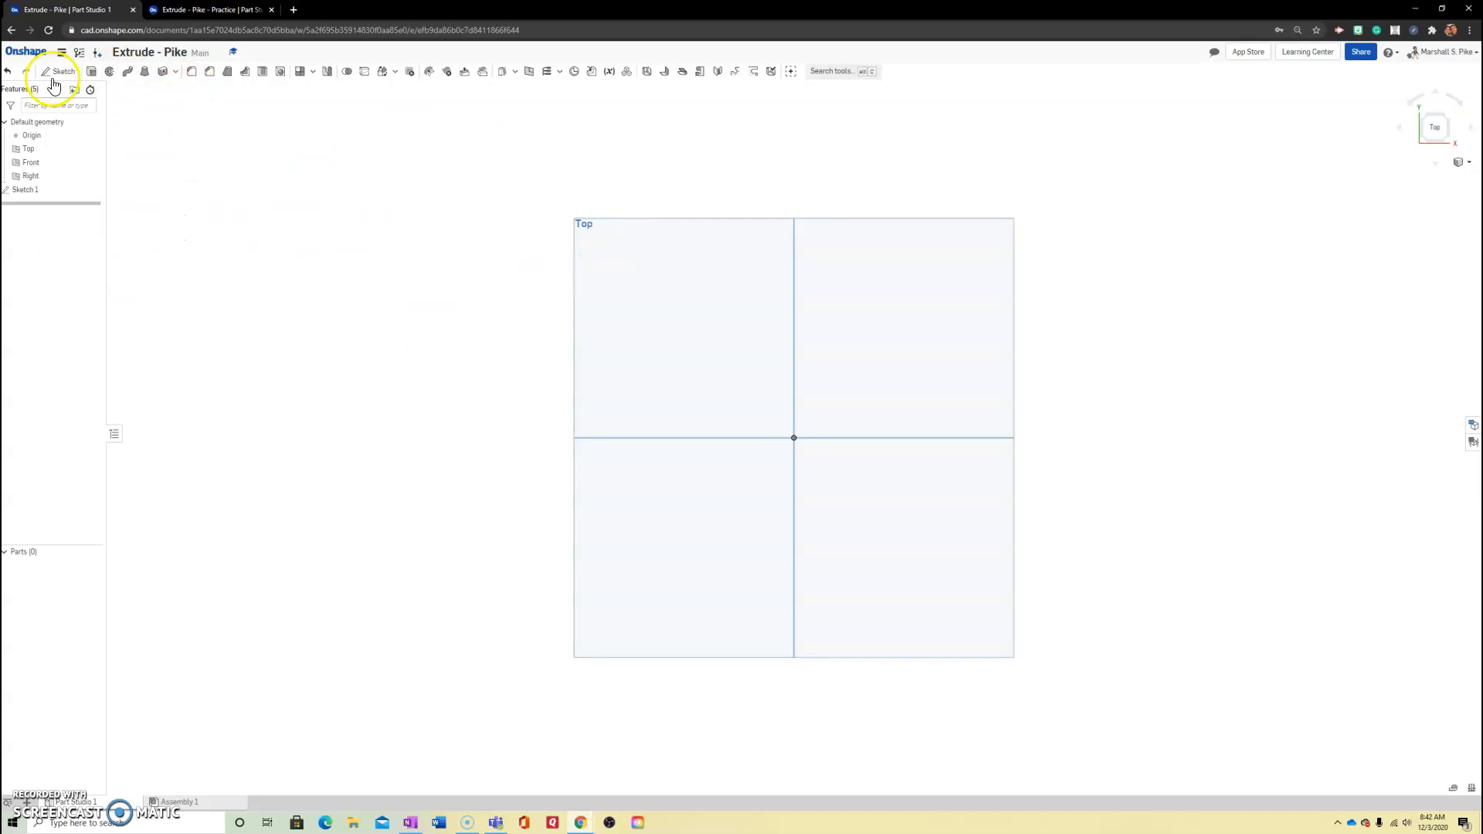
Reopen the Top-plane sketch and draw two concentric circles centred on the origin, the inner one about 65 mm in diameter
right_click(26, 197)
left_click(50, 205)
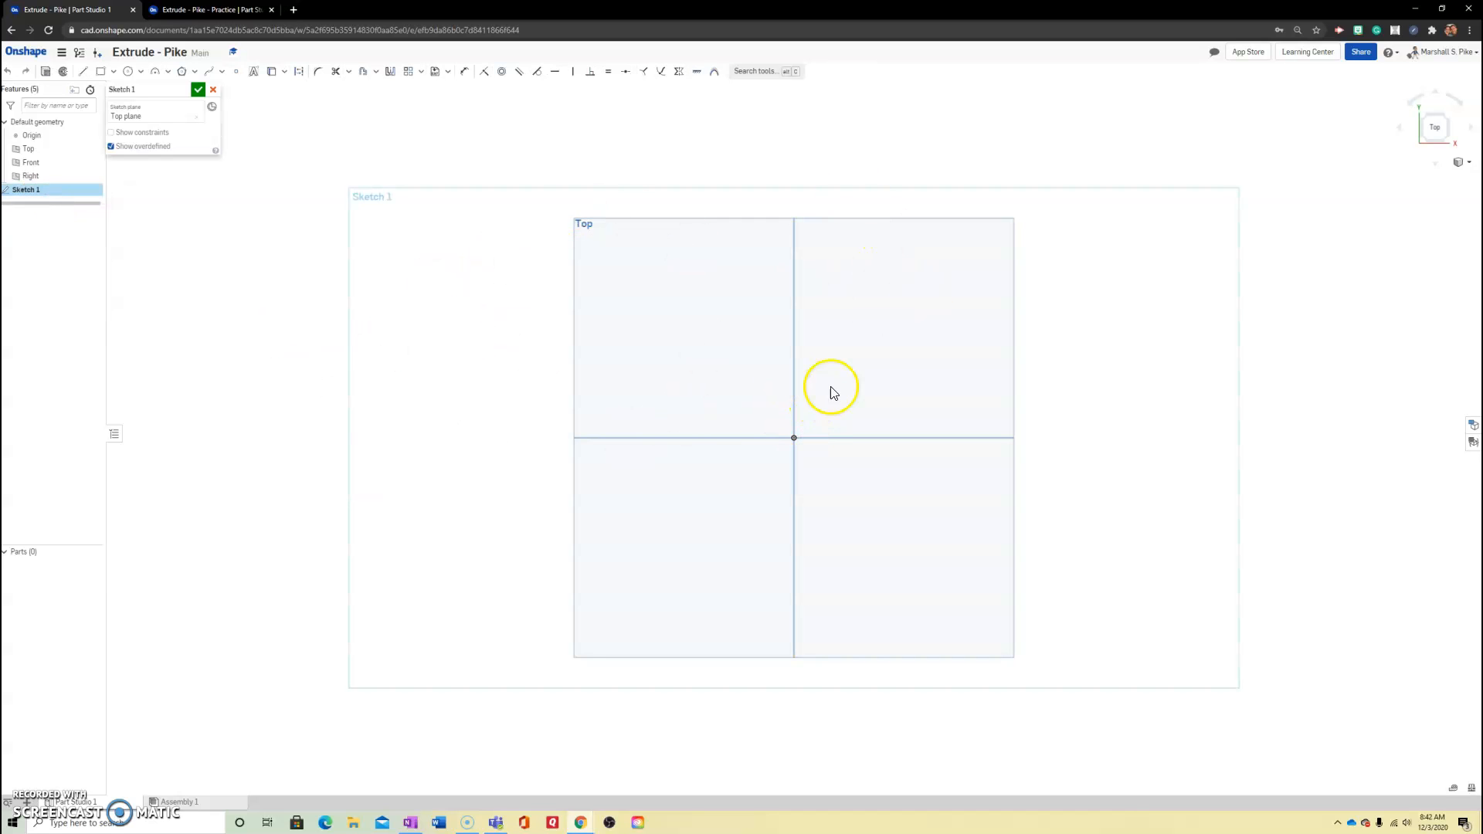
key("c")
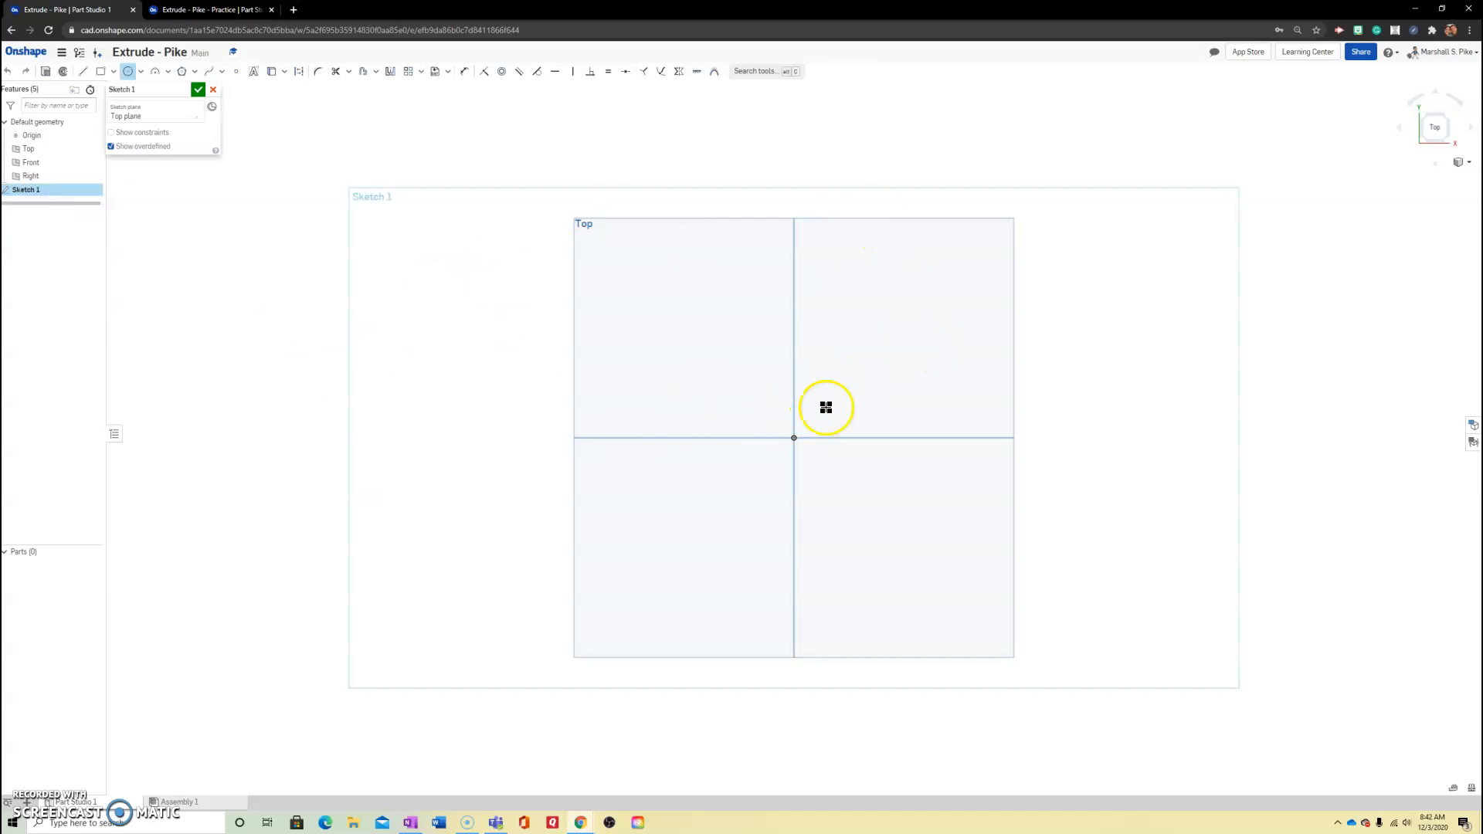
left_click(793, 438)
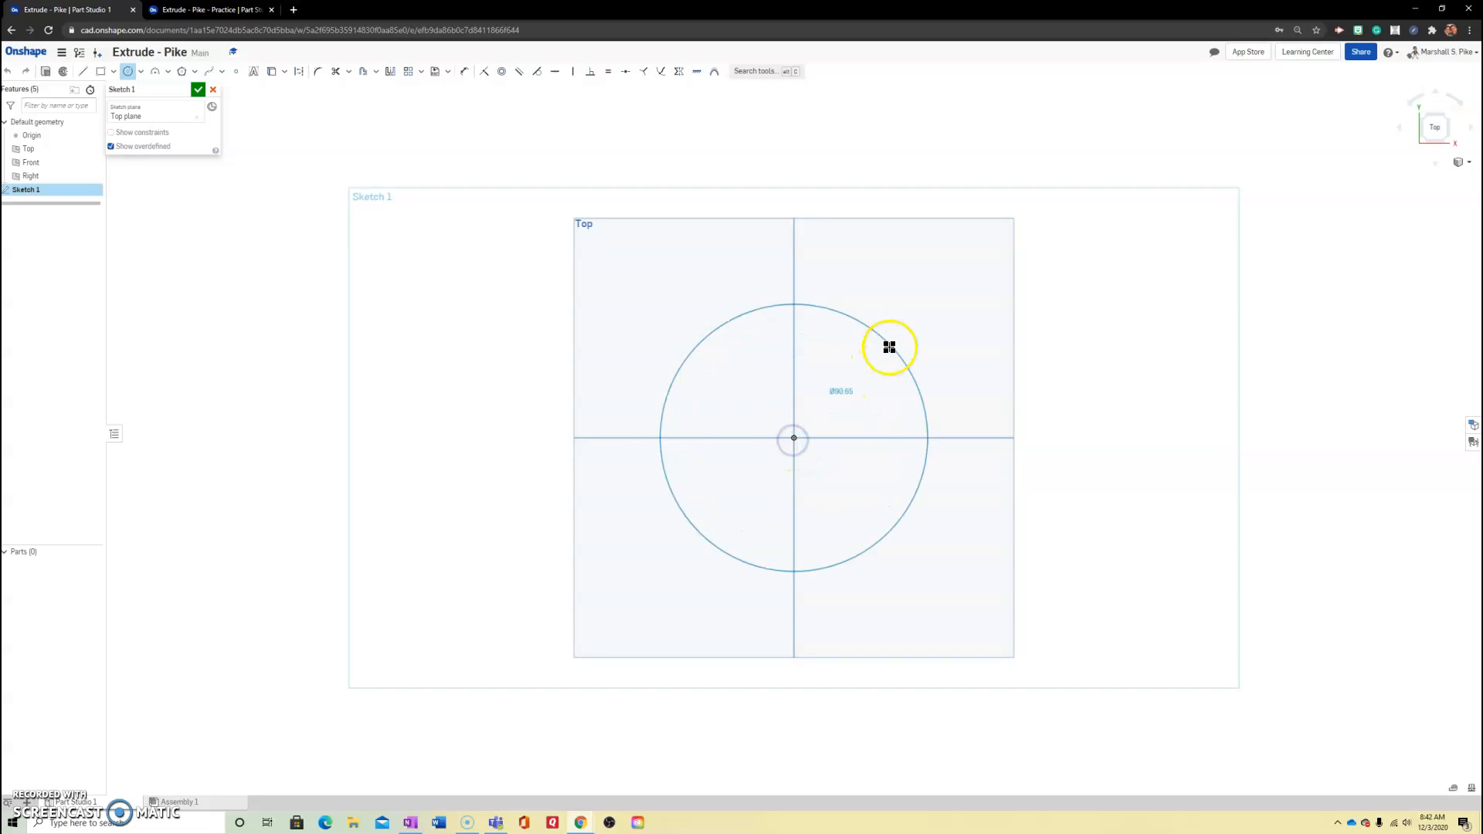
left_click(828, 311)
left_click(794, 438)
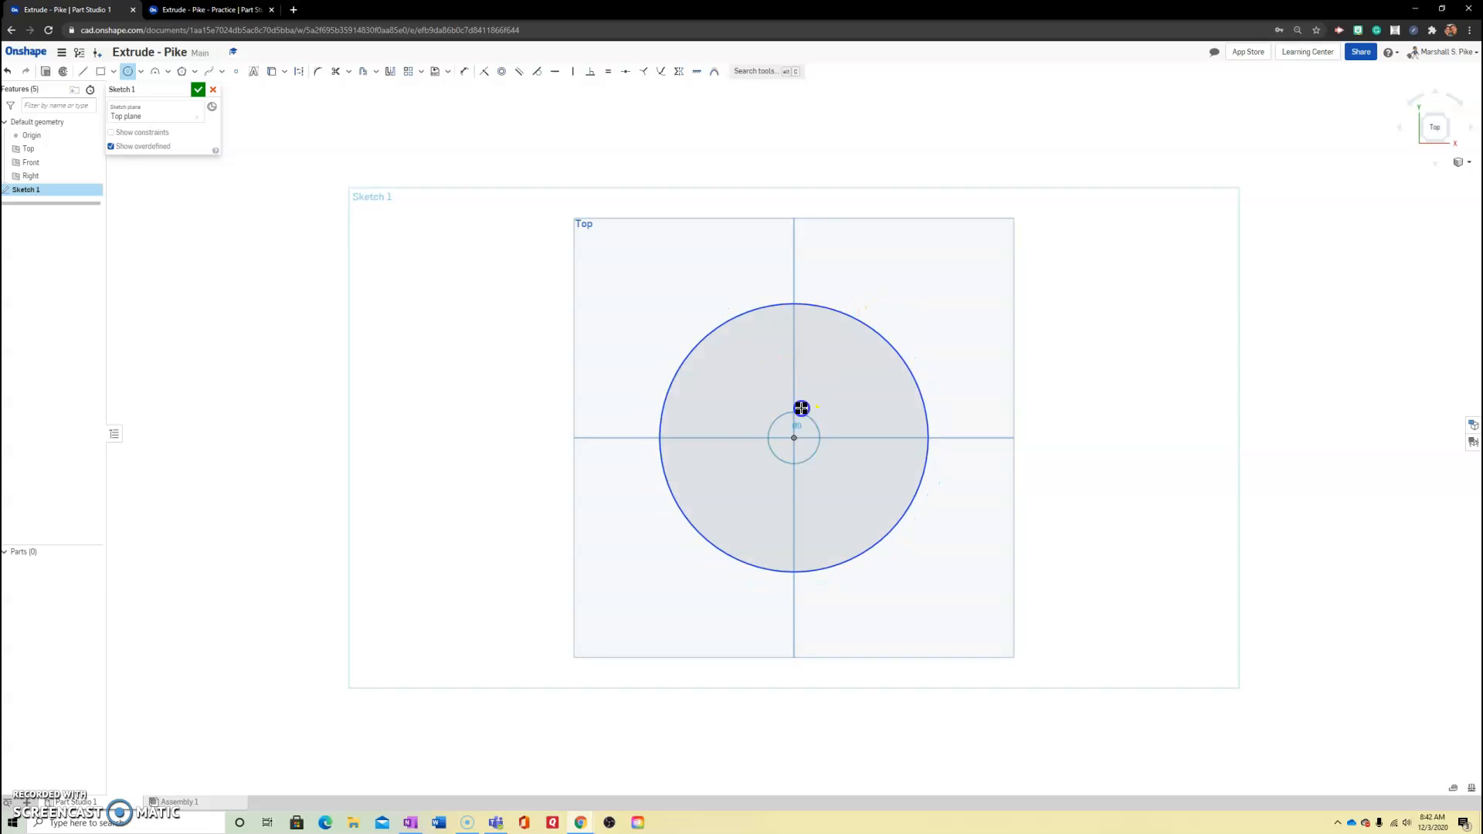
left_click(827, 351)
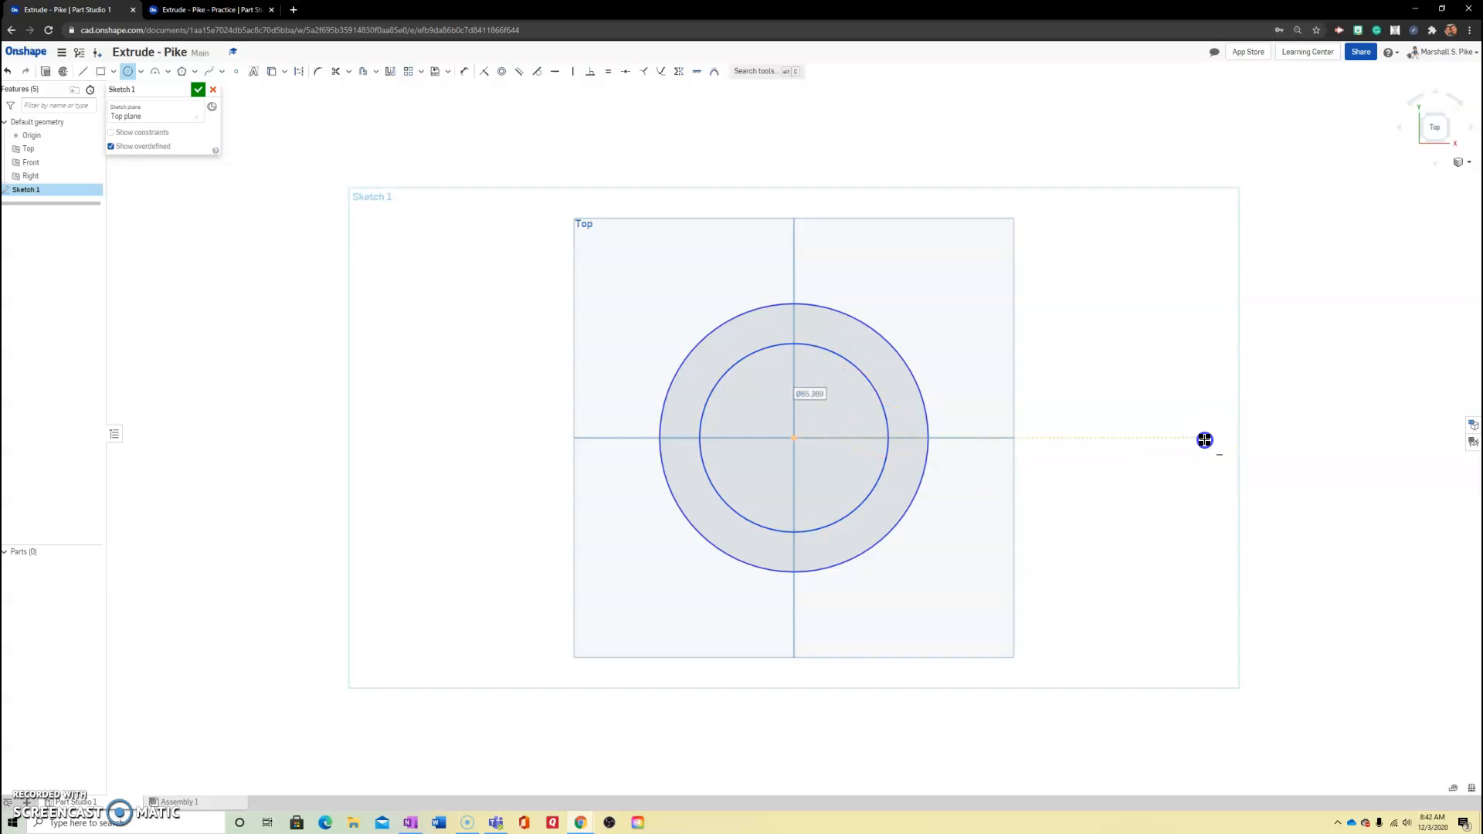
Draw two concentric circles about 30 mm and 13 mm in diameter, level with the origin and right of the large circles
left_click(1206, 440)
left_click(1236, 467)
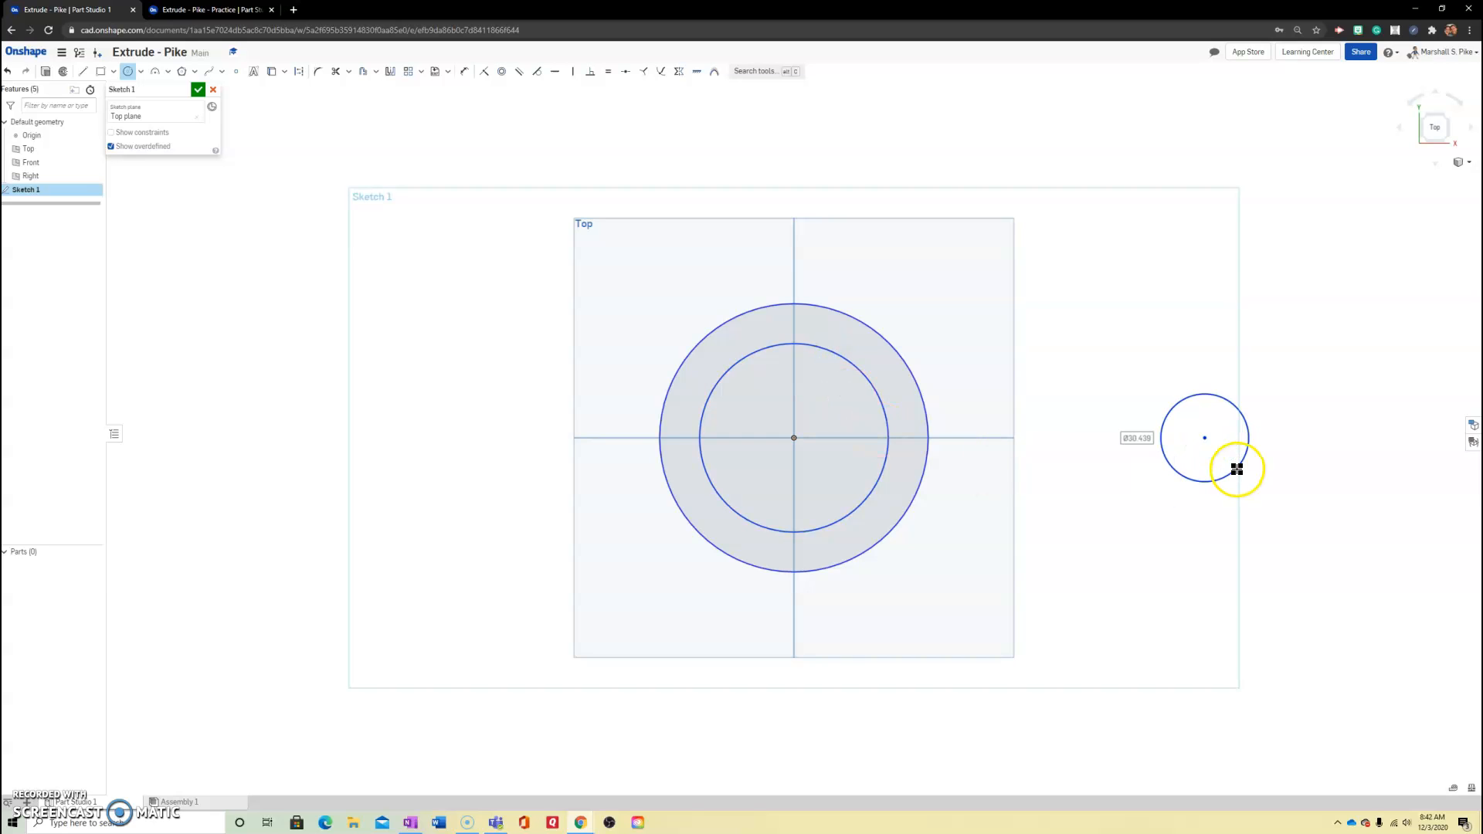
left_click(1203, 438)
left_click(1218, 451)
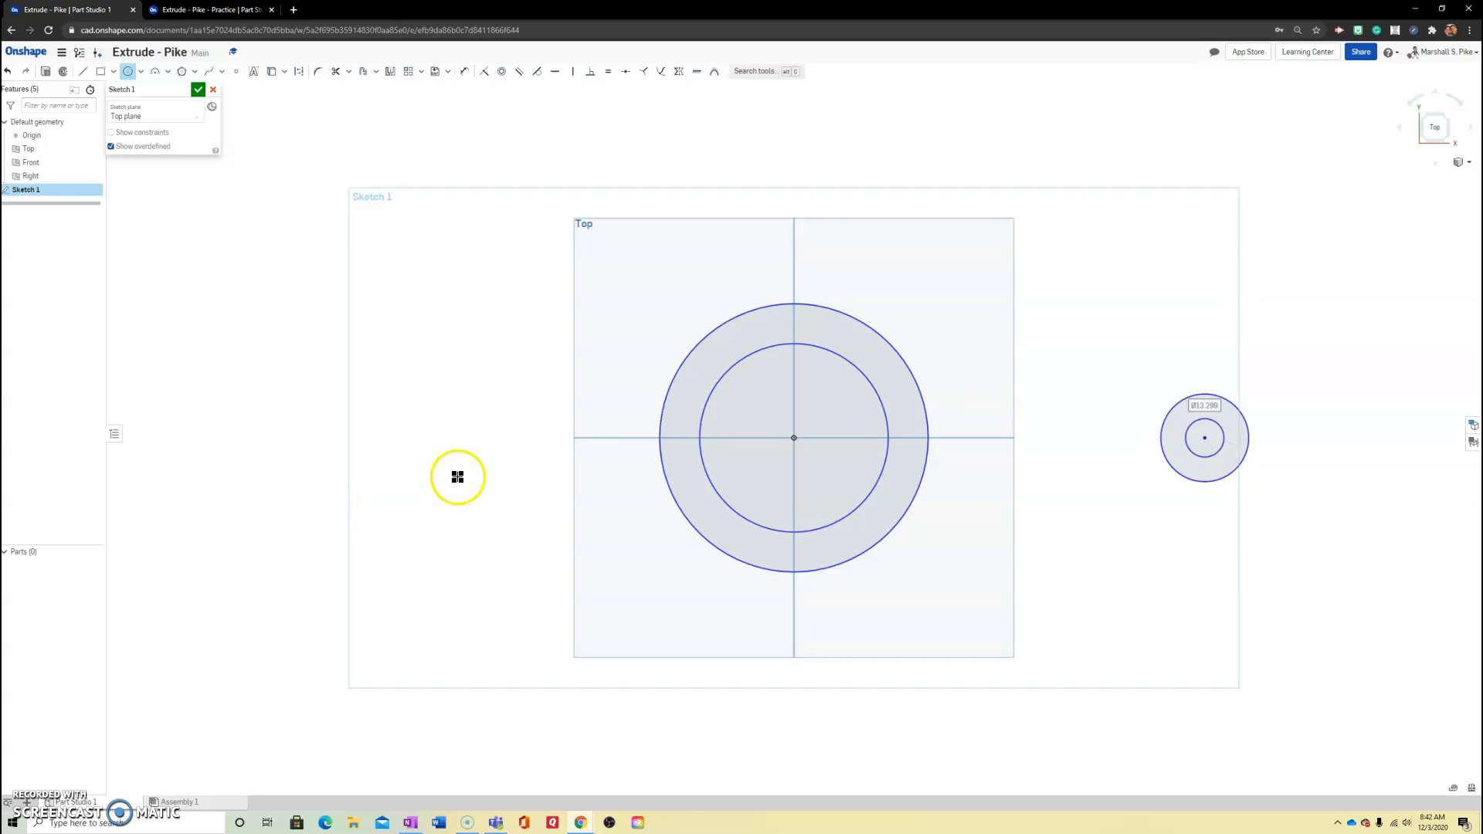
Draw another concentric circle pair level with the origin, left of the large circles, with the inner circle about 13 mm in diameter
left_click(406, 438)
left_click(387, 403)
left_click(406, 438)
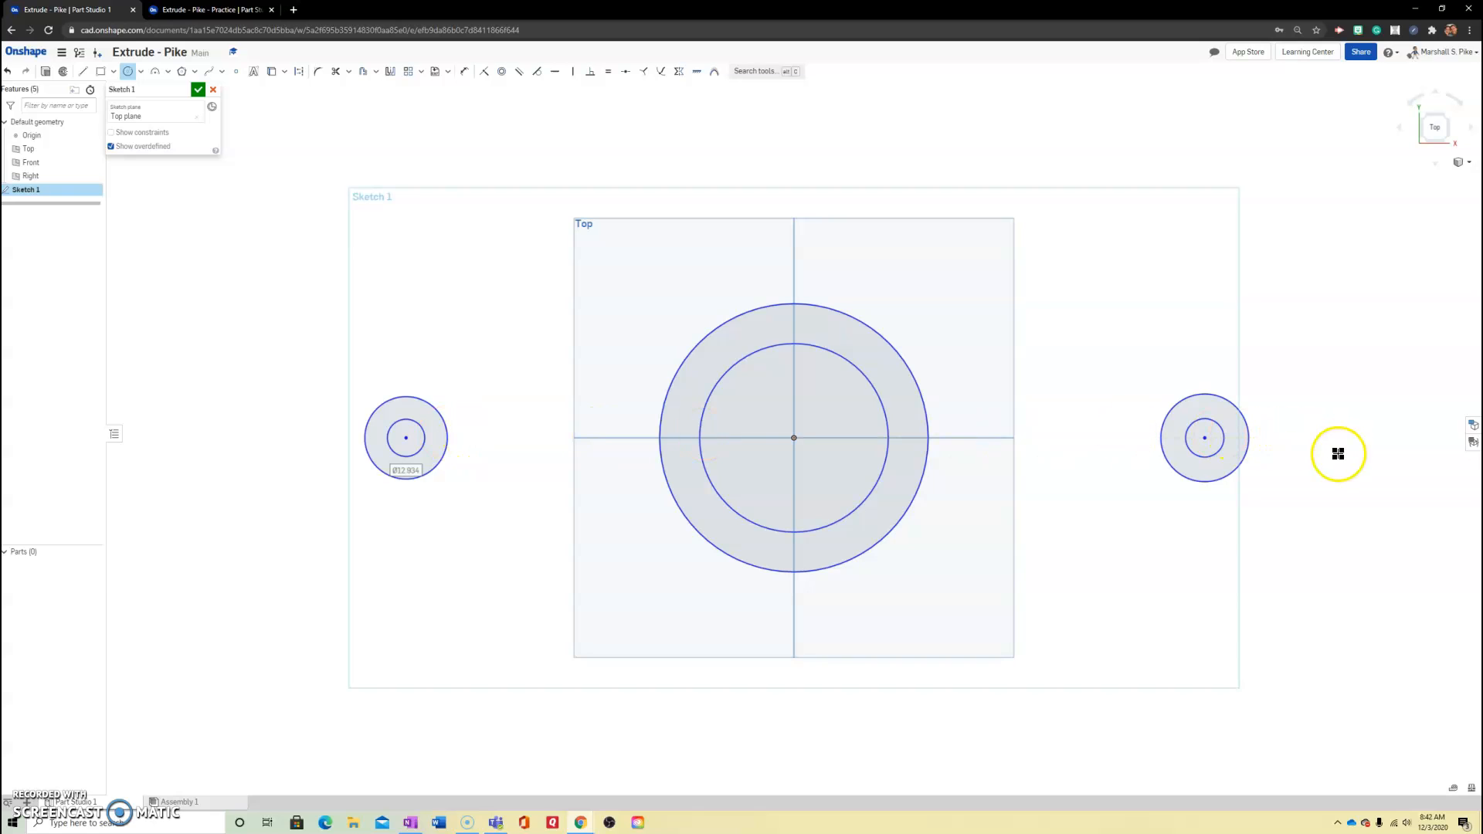
key("Escape")
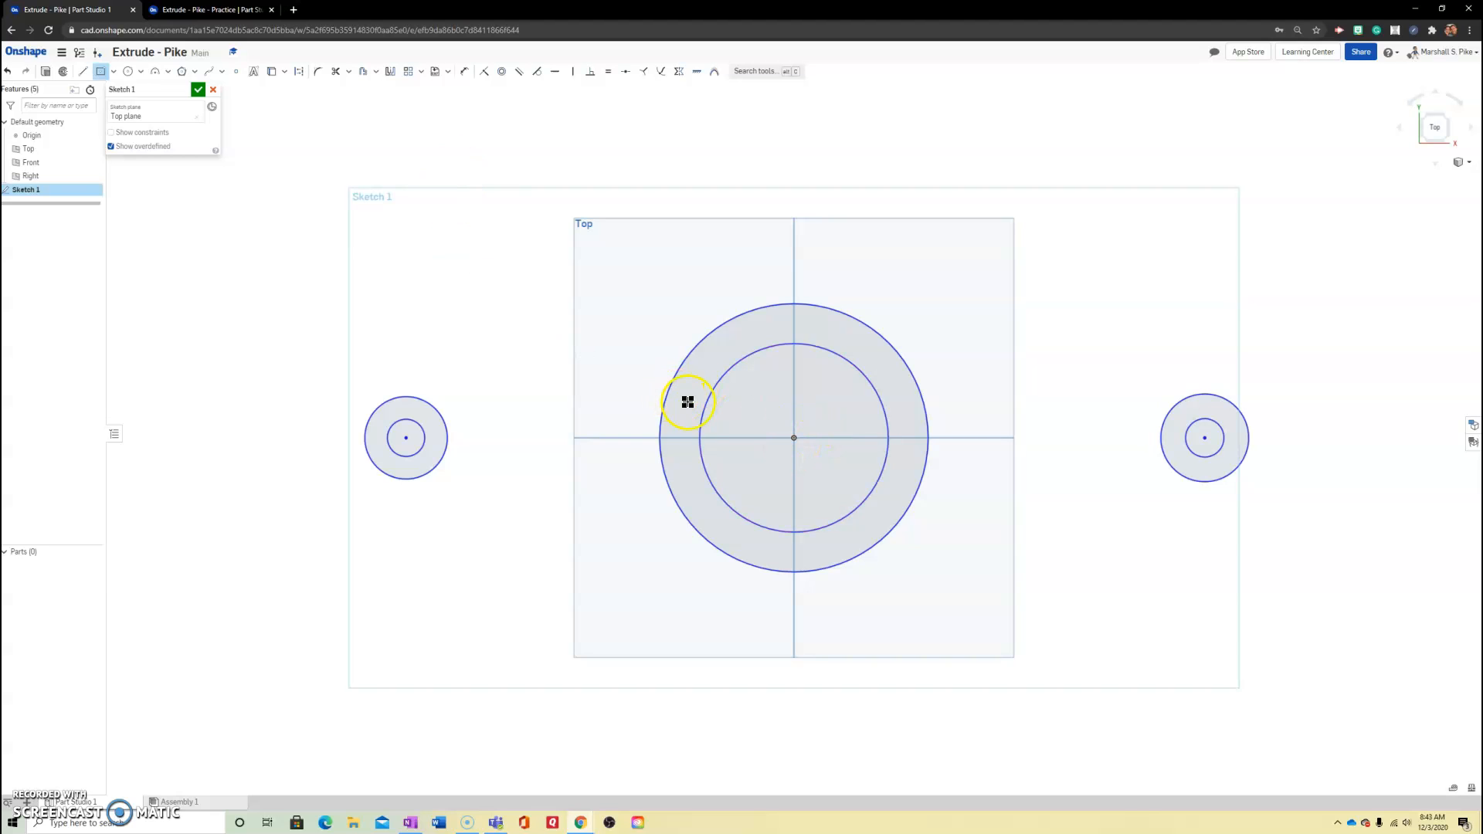
Draw a centre-point rectangle about 79 mm wide and 22 mm high, centred on the origin
left_click(114, 72)
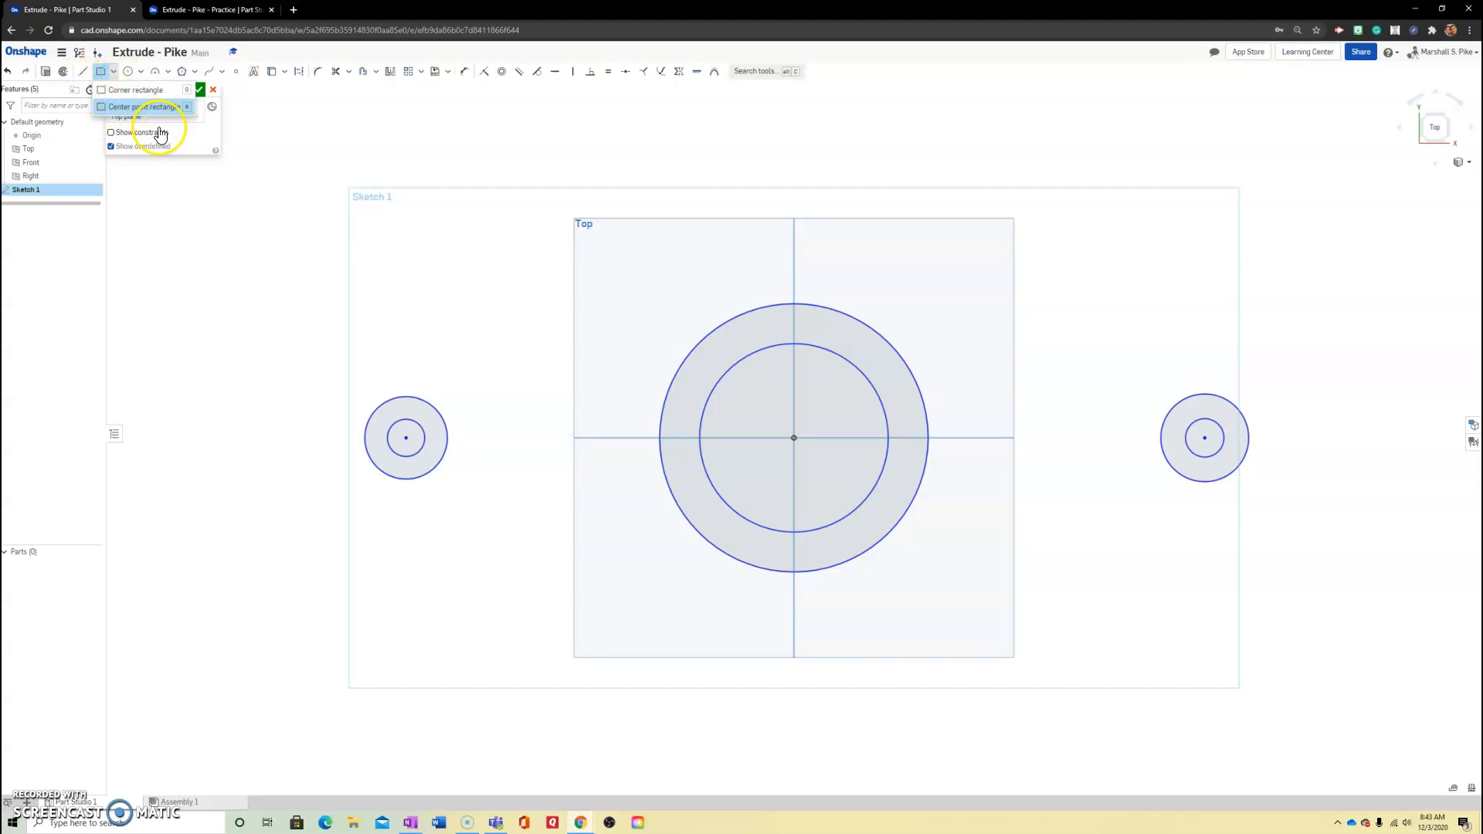
left_click(154, 91)
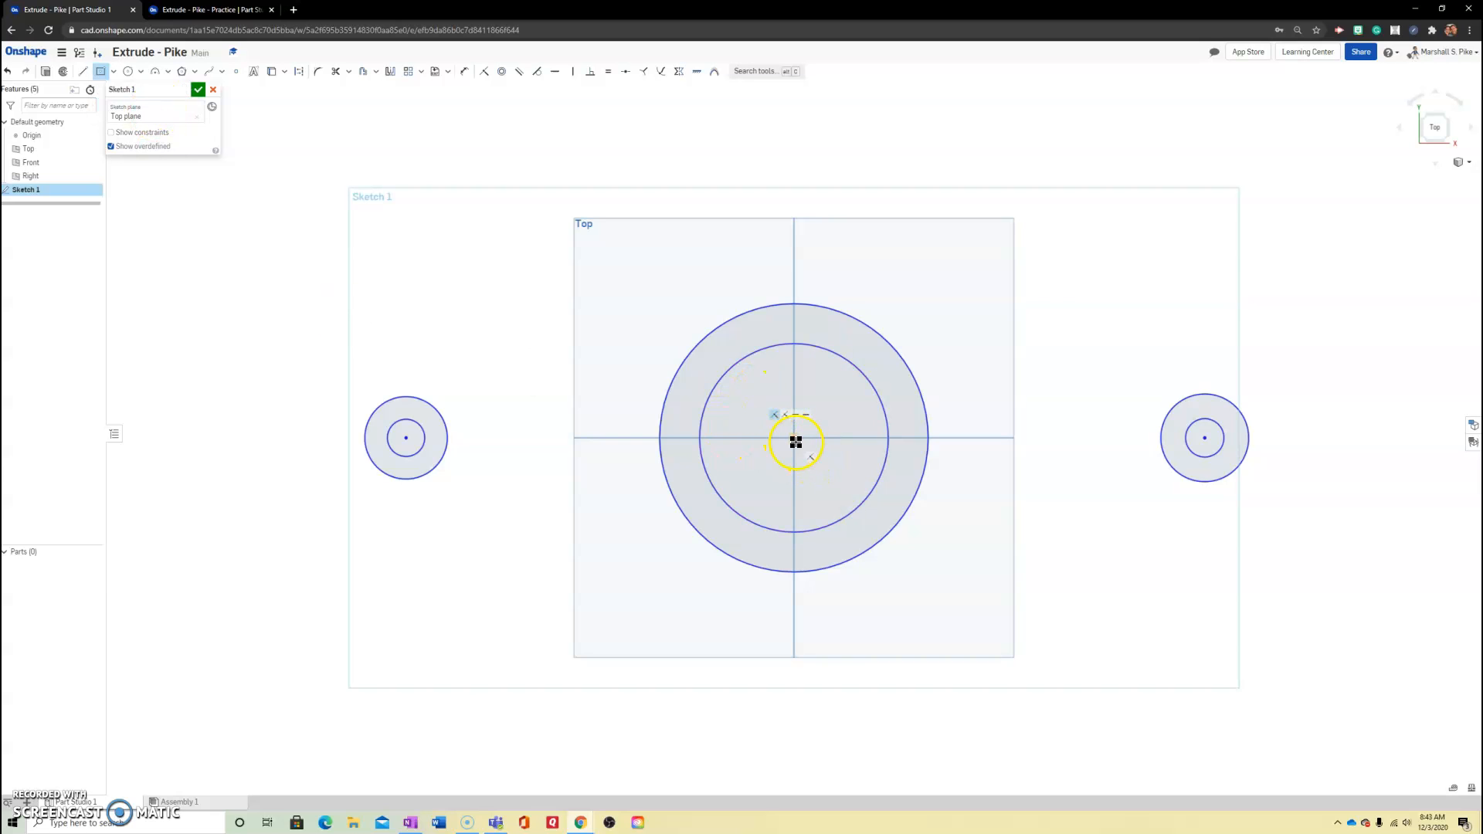
left_click_drag(794, 440, 813, 454)
key("Escape")
left_click_drag(796, 439, 908, 470)
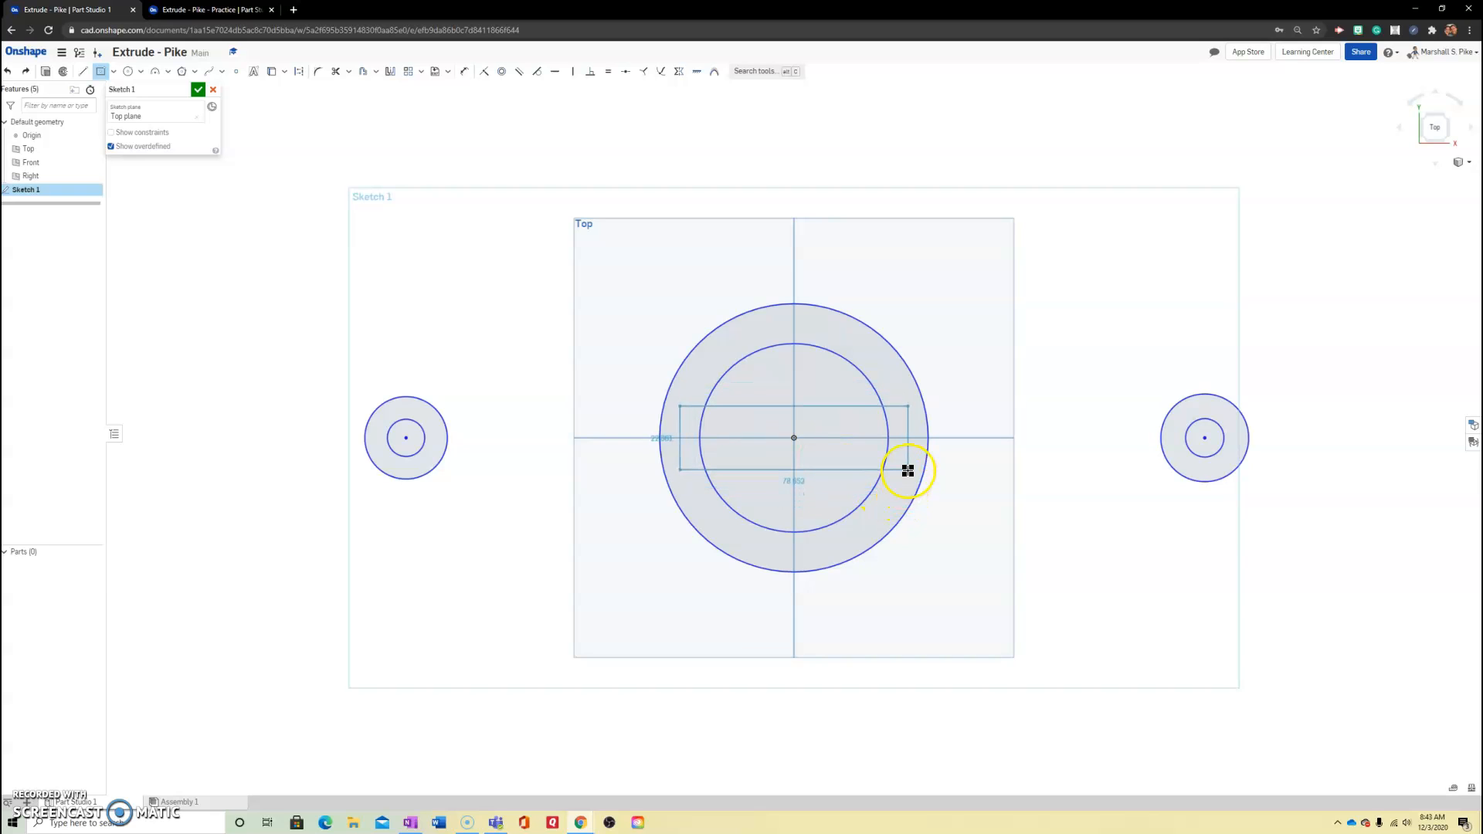
left_click_drag(908, 470, 908, 470)
Connect the left outer circle to the large outer circle with an upper line about 112 mm long and a lower line
key("l")
left_click(739, 315)
left_click(435, 403)
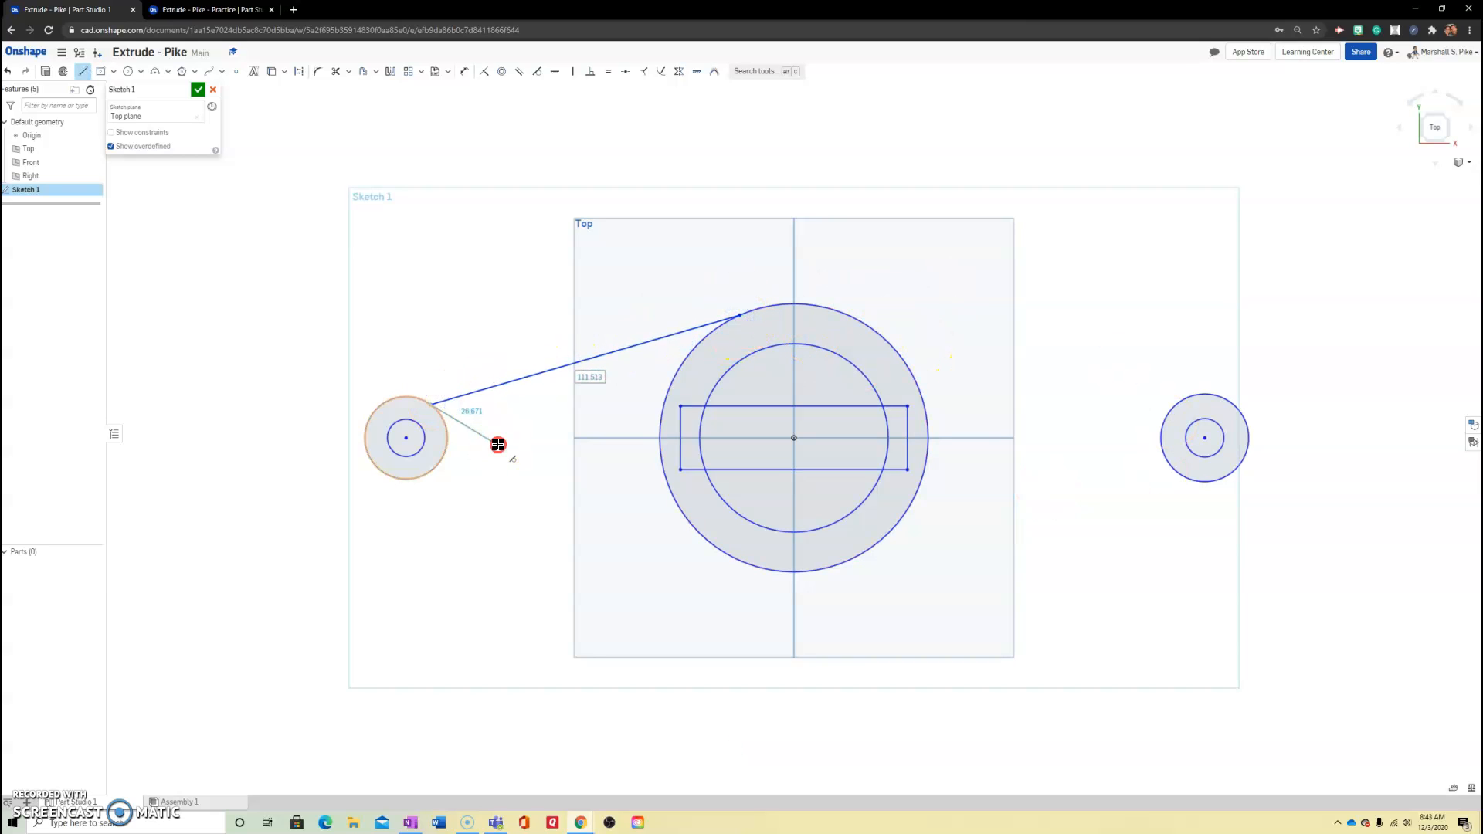
right_click(497, 444)
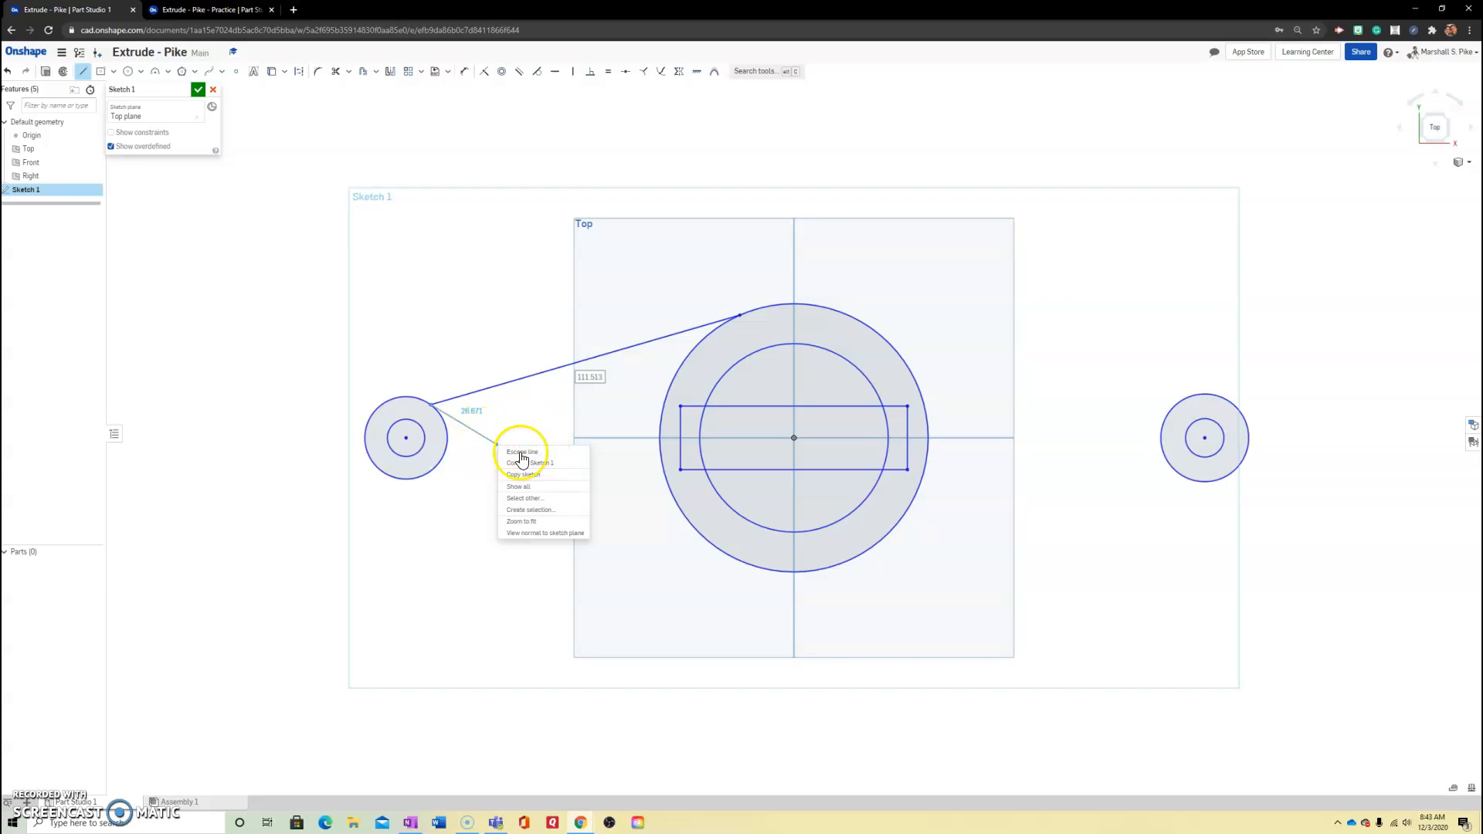
left_click(527, 456)
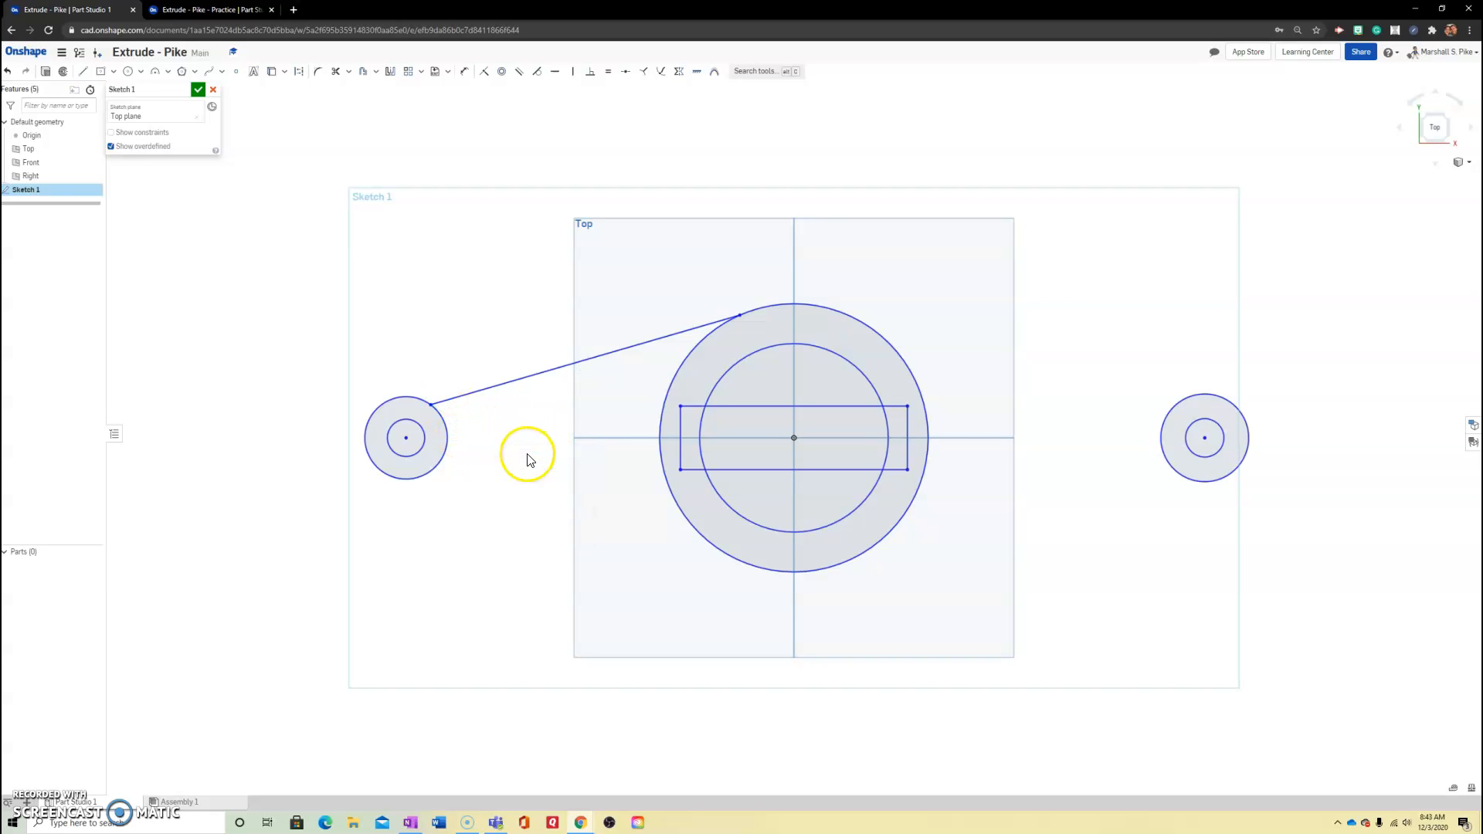
left_click(421, 477)
left_click(738, 557)
right_click(746, 616)
left_click(762, 618)
Connect the large outer circle to the right outer circle with a lower line and an upper line about 130 mm long
left_click(853, 559)
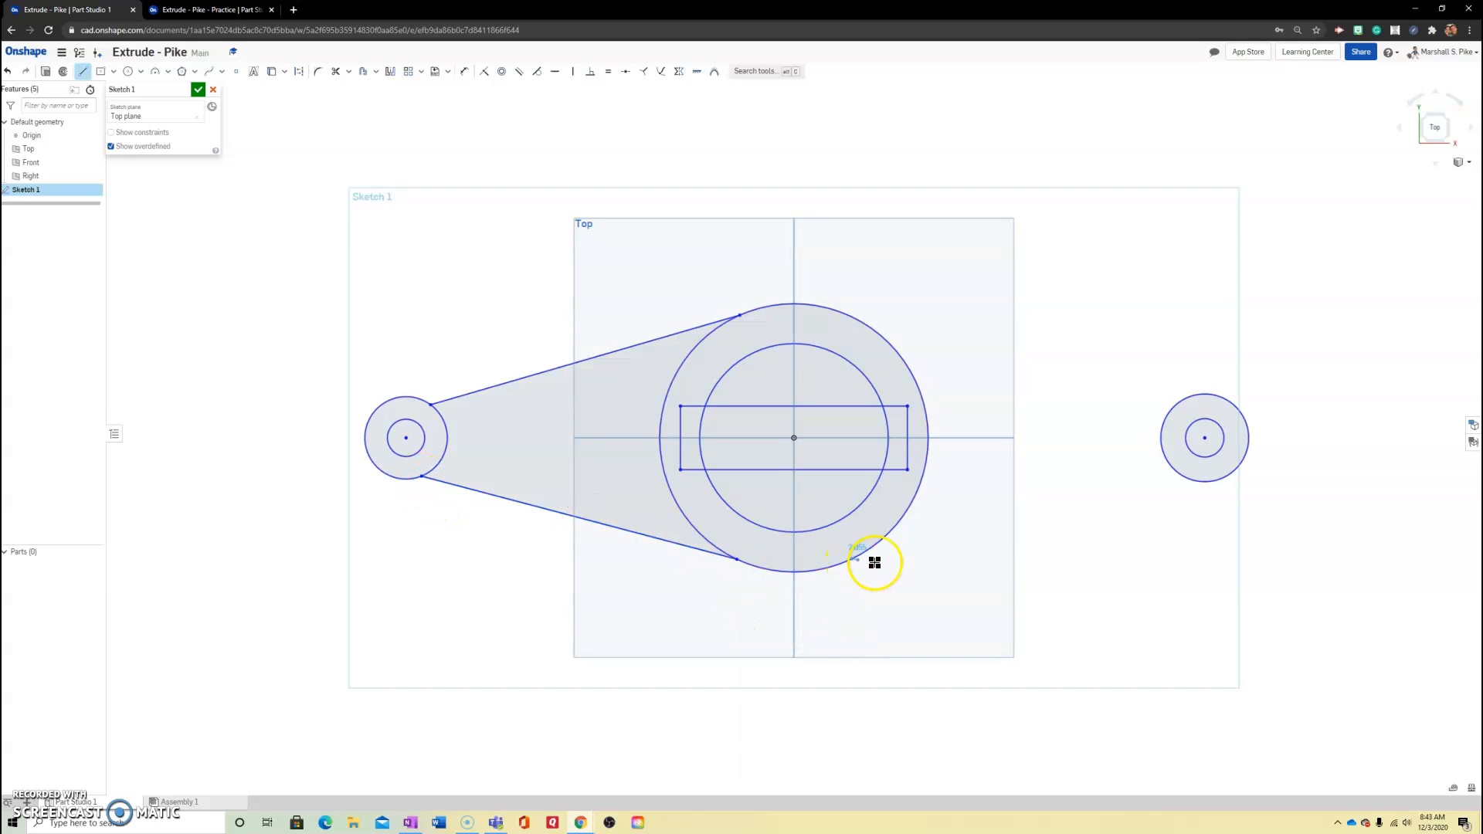
left_click(1213, 480)
right_click(1259, 547)
left_click(1258, 550)
key("l")
left_click(1203, 394)
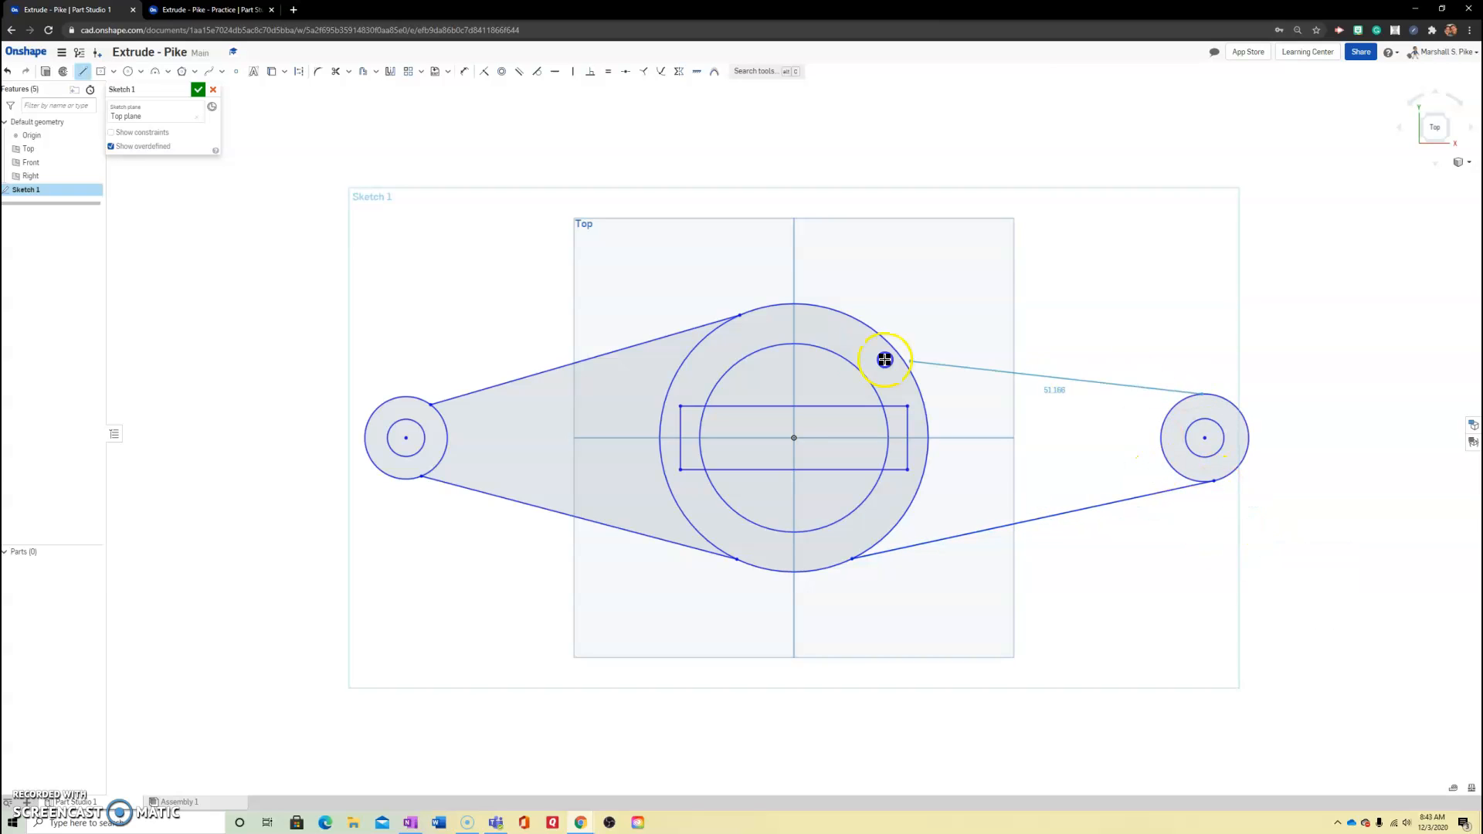
left_click(836, 311)
right_click(858, 291)
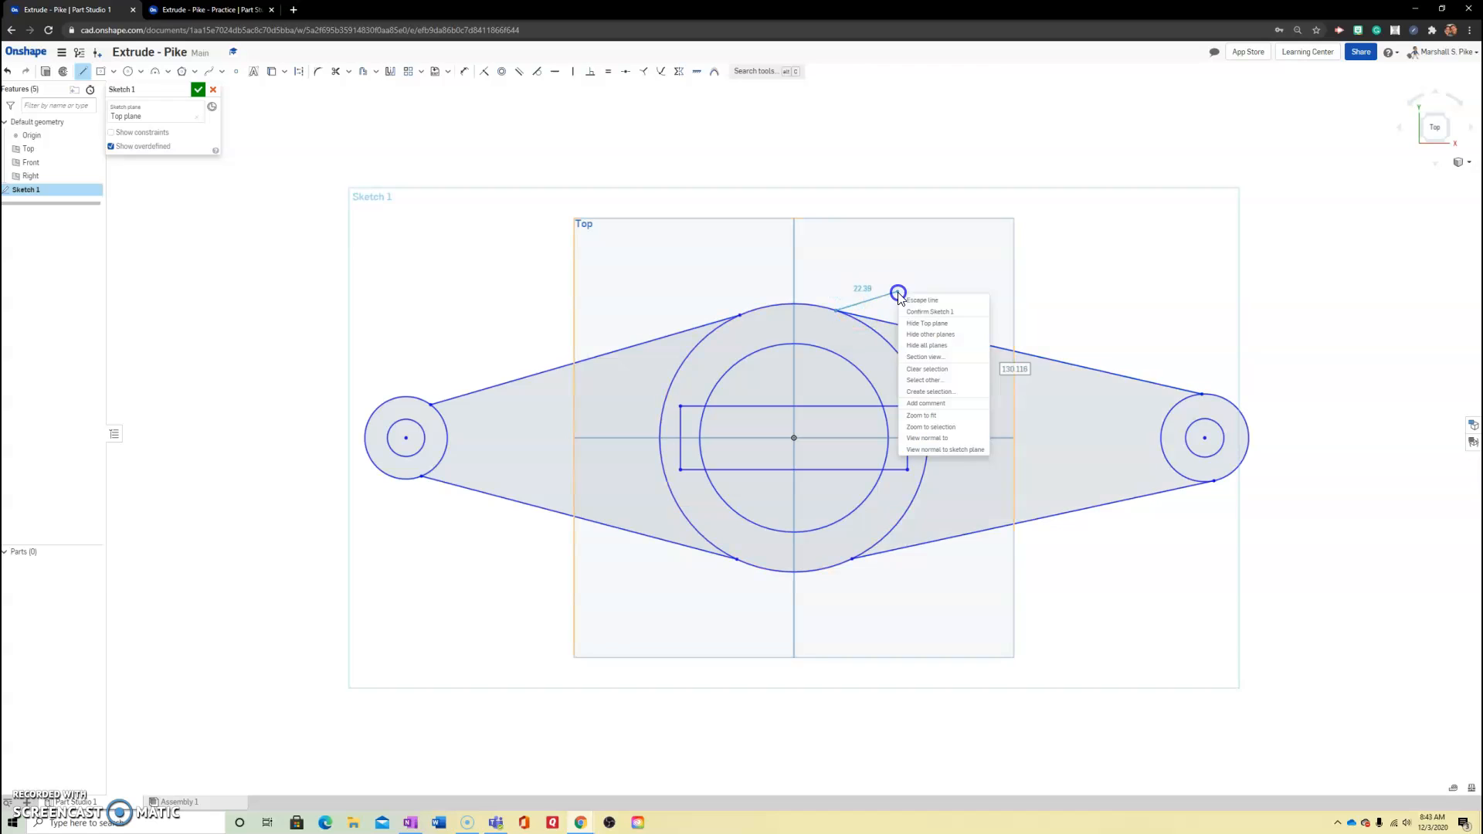
left_click(944, 299)
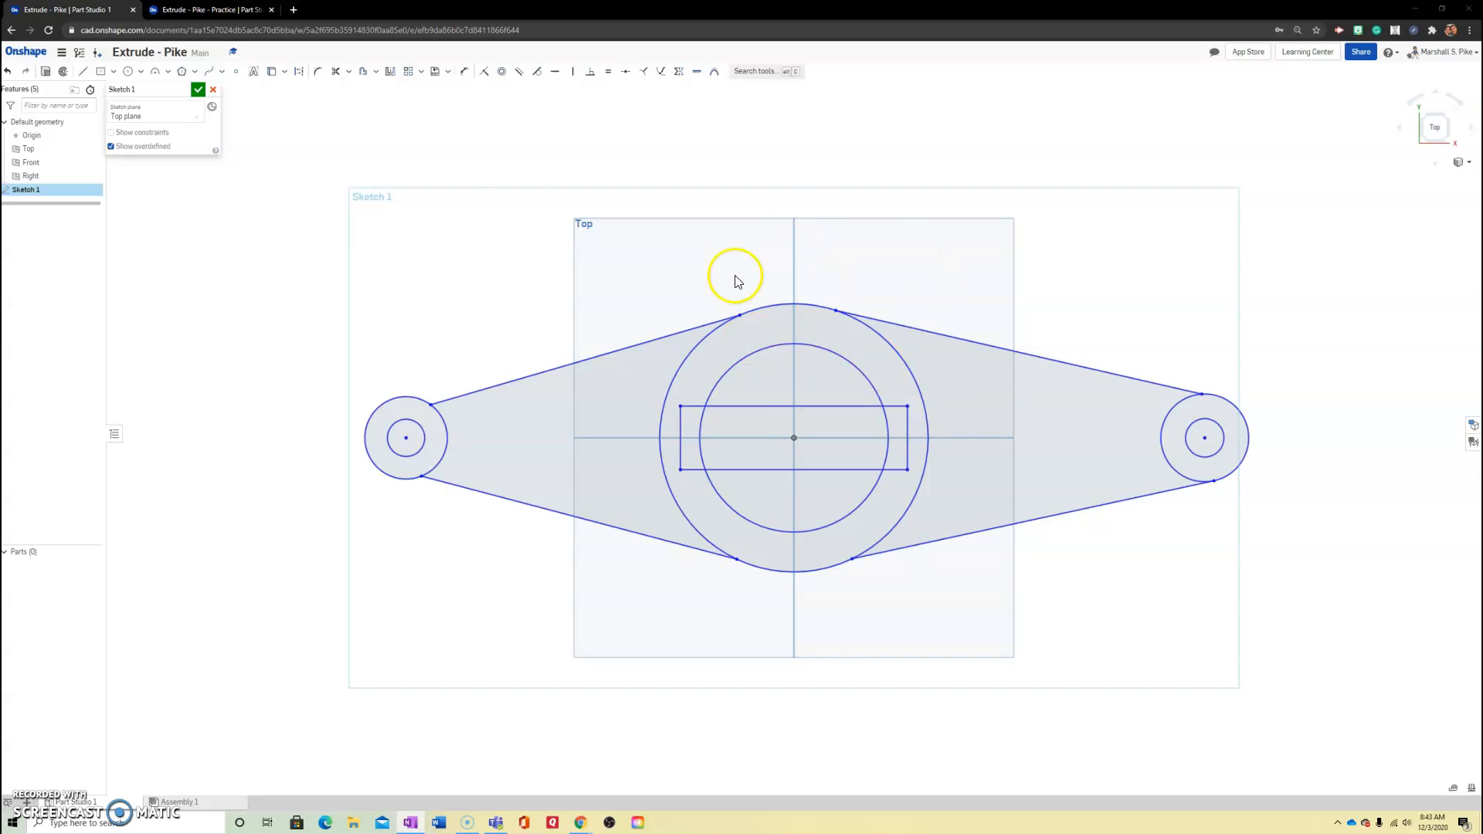
Draw a vertical construction line from the origin upward to a point just above the large outer circle
left_click(293, 93)
key("l")
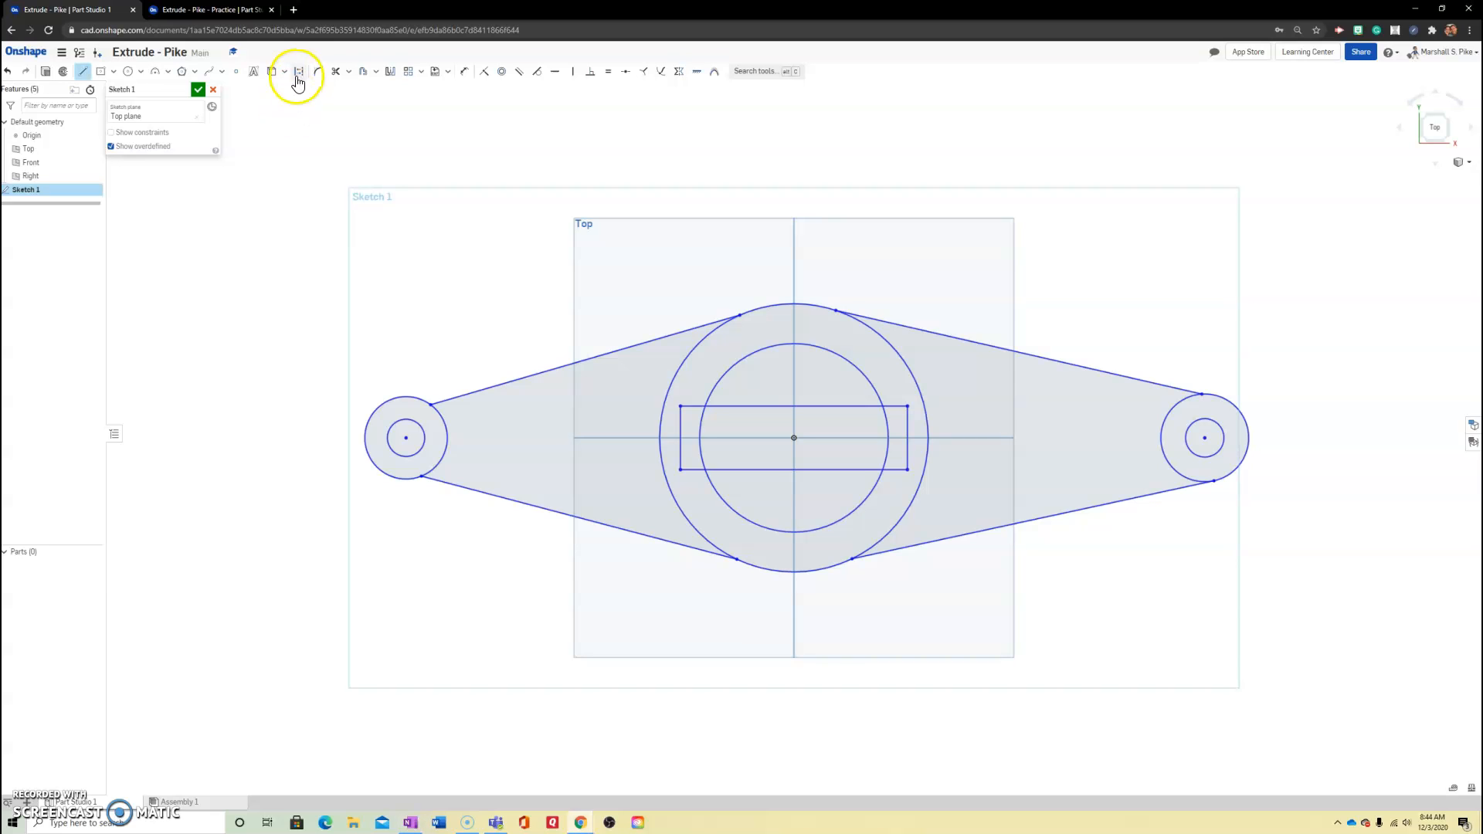
left_click(301, 72)
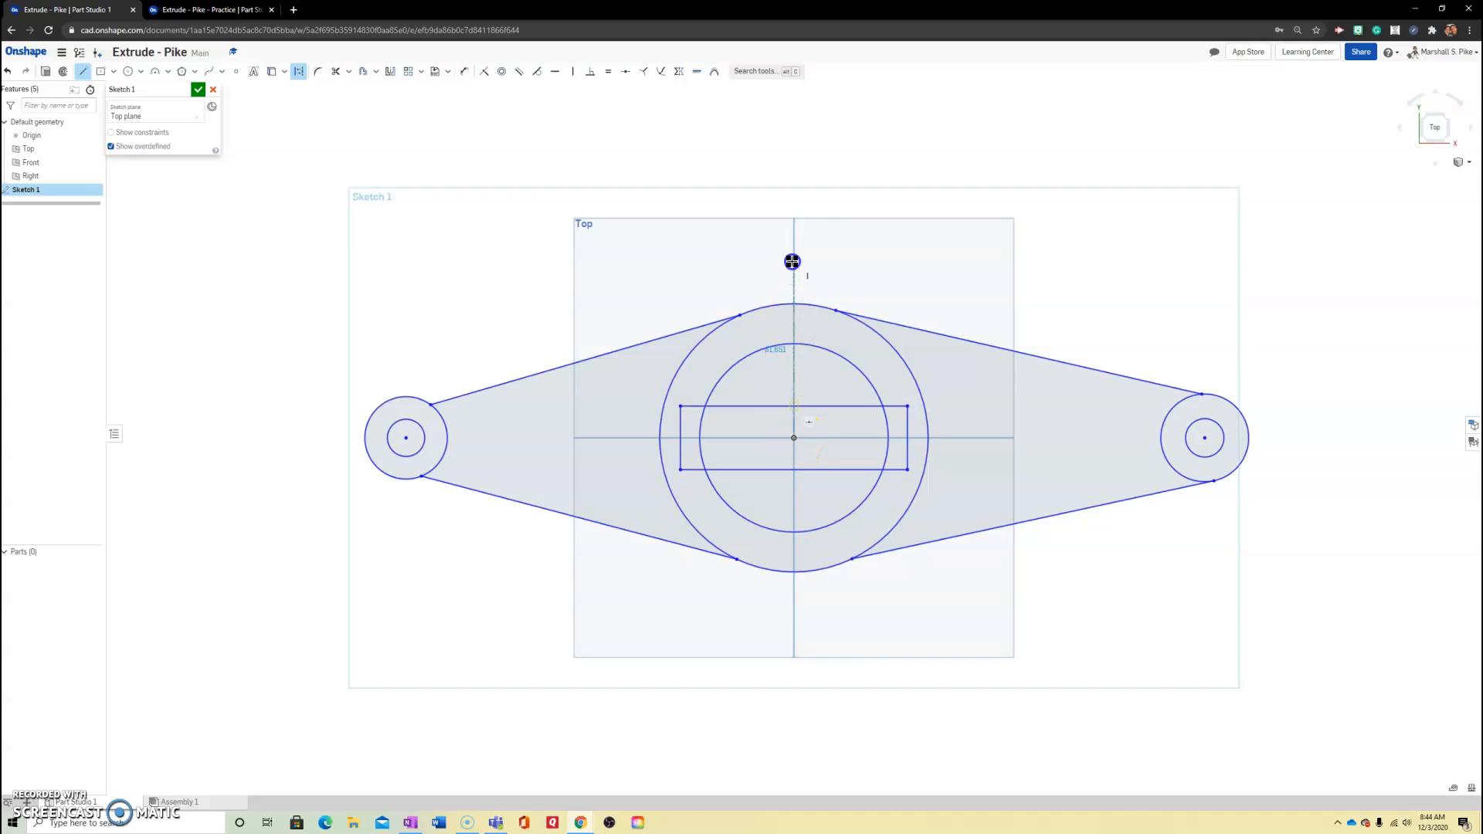
left_click(792, 262)
right_click(870, 261)
left_click(896, 266)
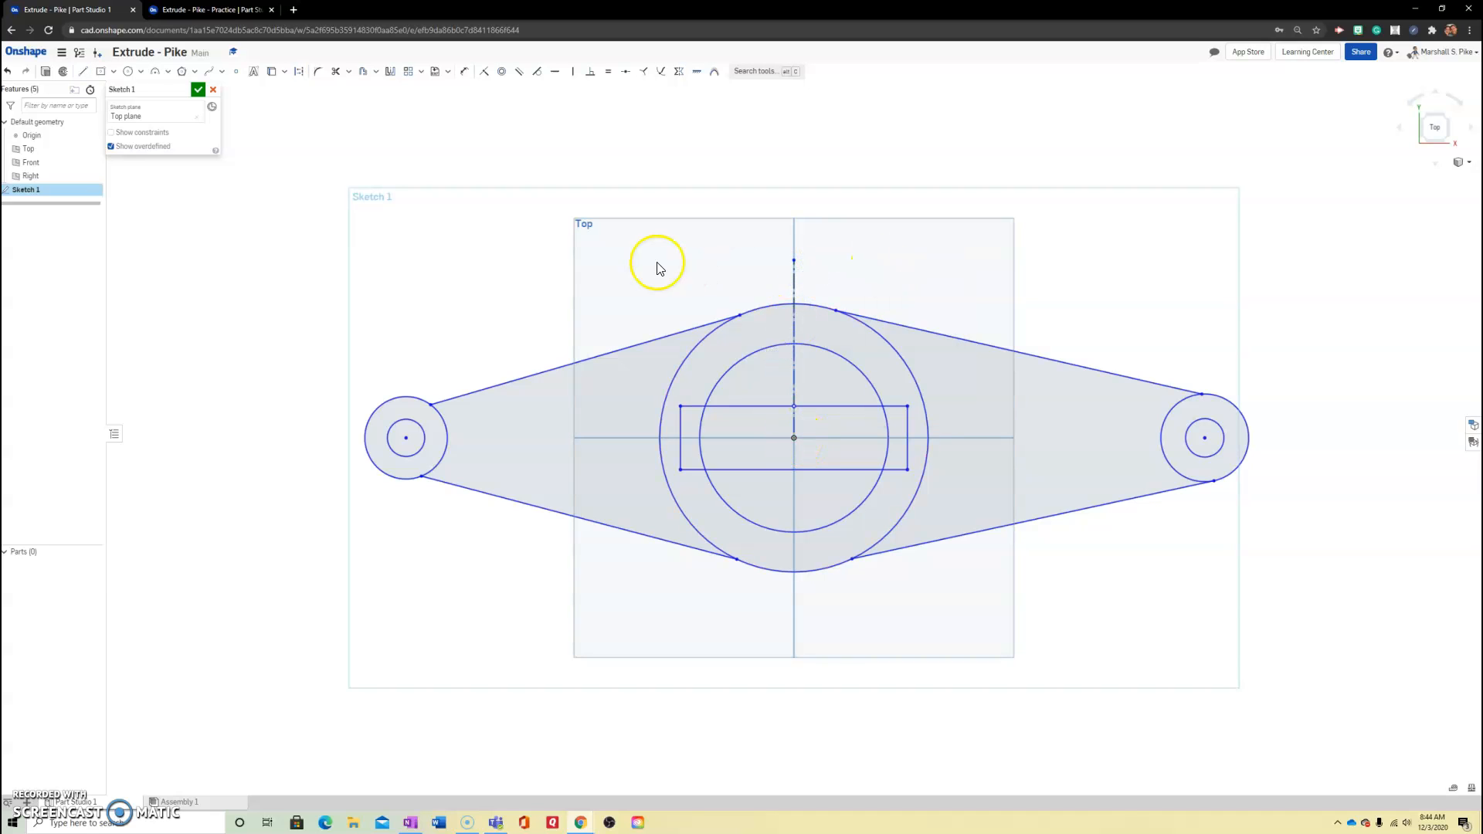